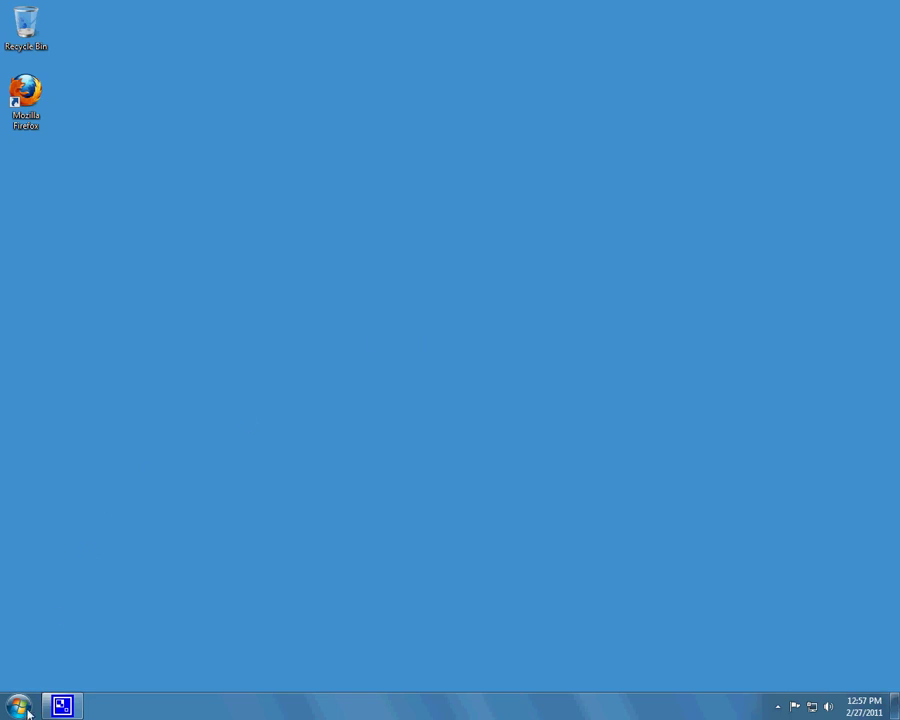
# Launch Firefox and load google.com
pyautogui.doubleClick(26, 95)
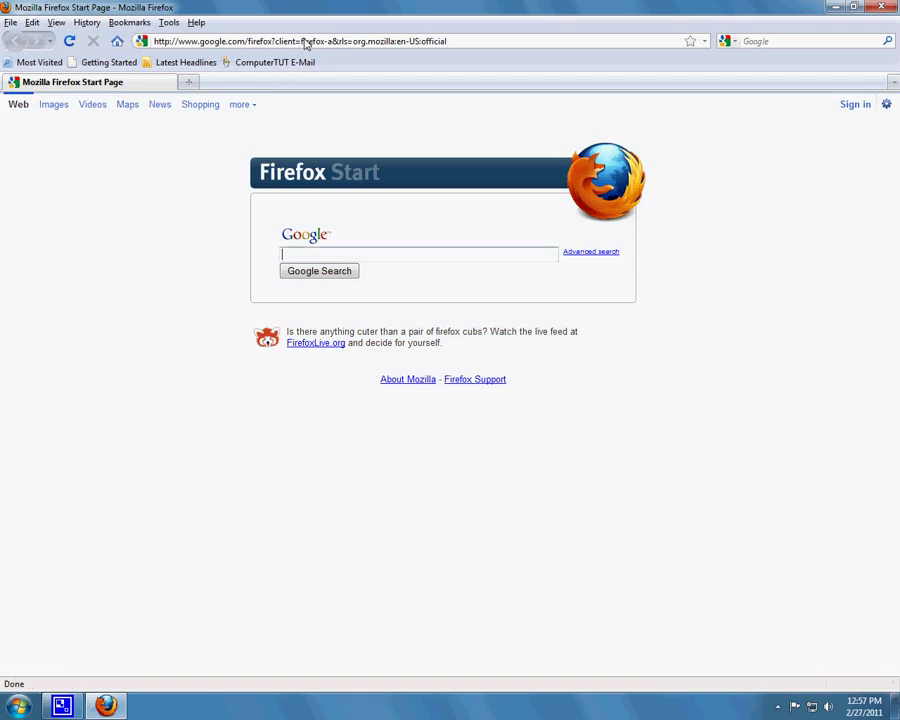
pyautogui.click(305, 41)
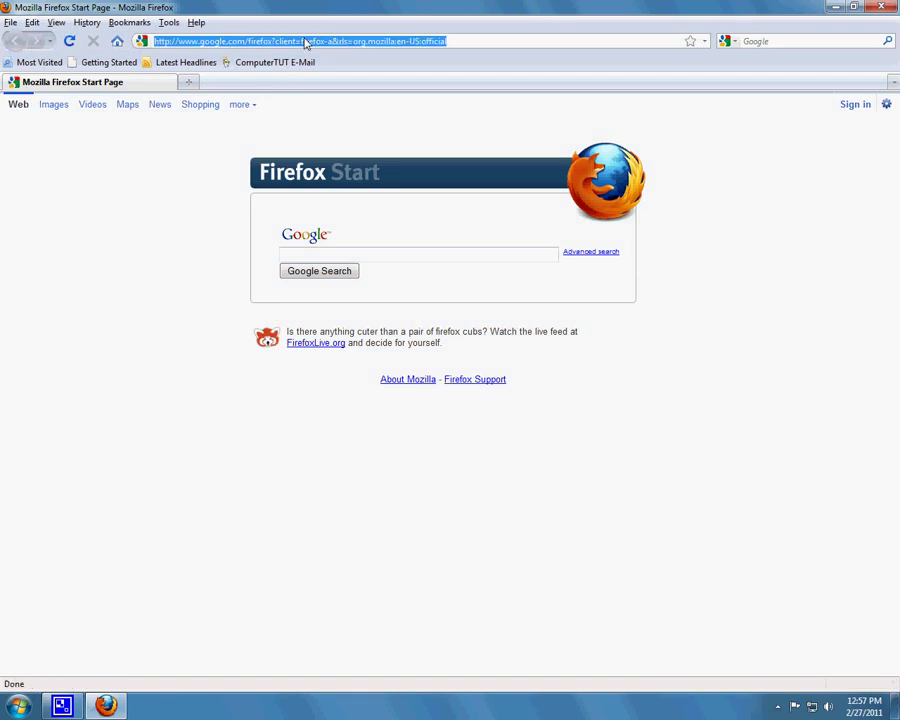
pyautogui.write('googl')
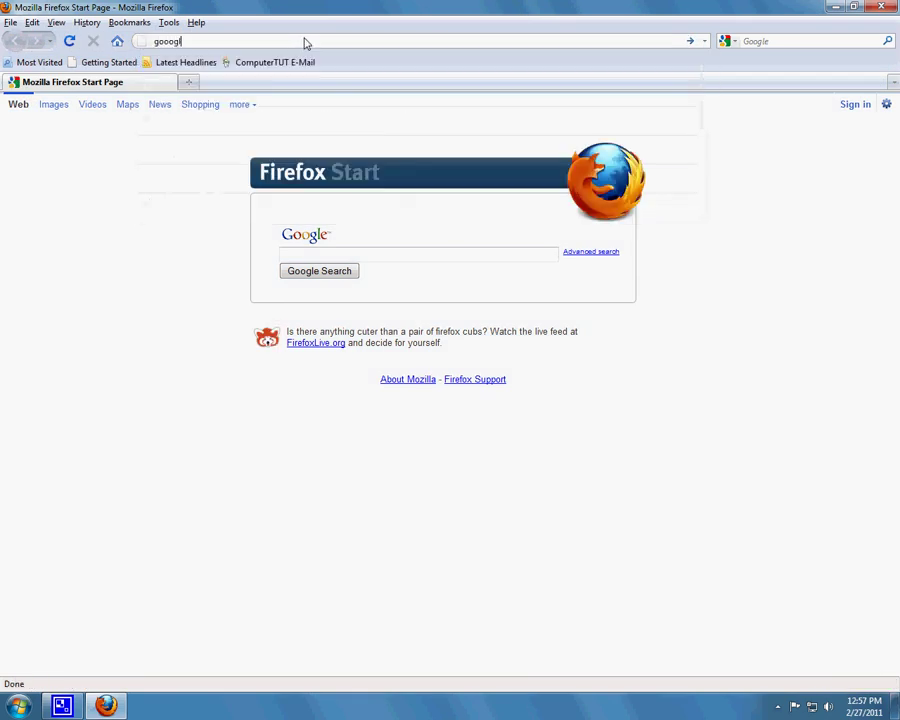
pyautogui.write('e.com')
pyautogui.press('Return')
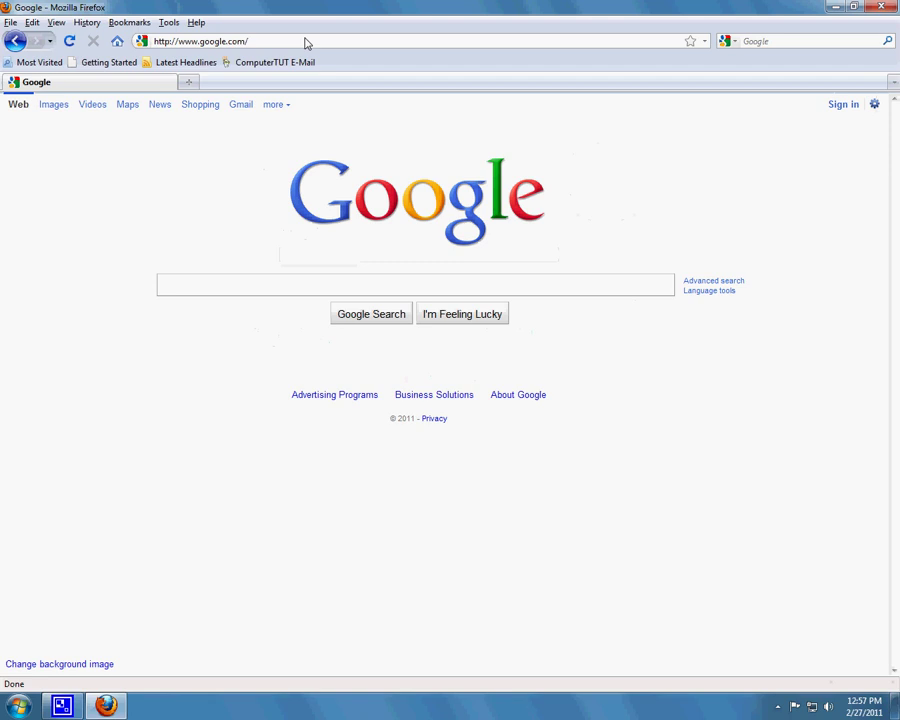
# Search 'bit torrent', open bittorrent.com and request the free Windows download
pyautogui.write('bi')
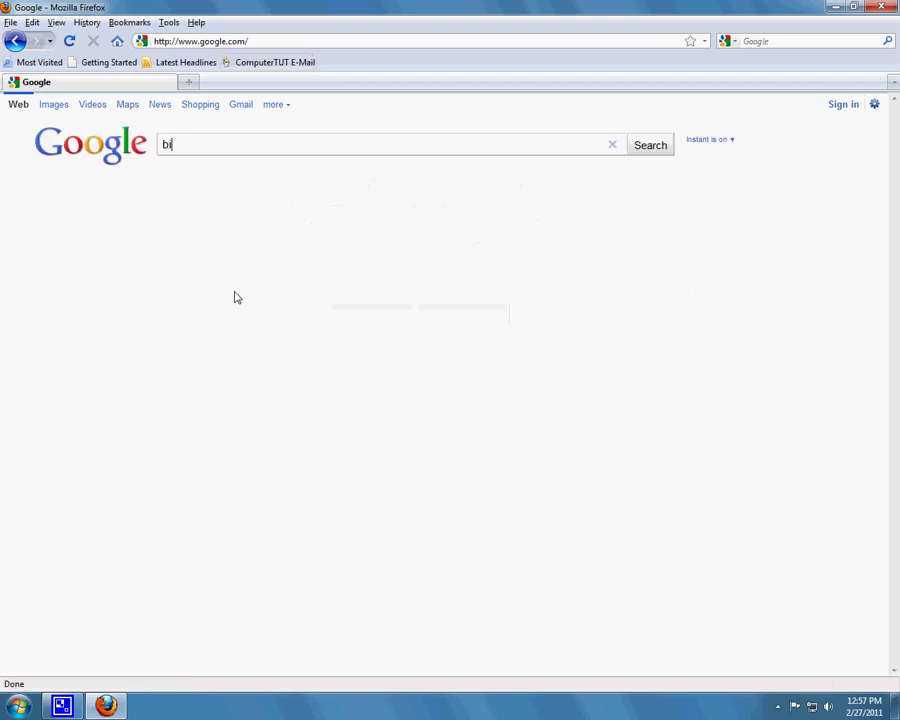
pyautogui.write('t torrent')
pyautogui.press('Return')
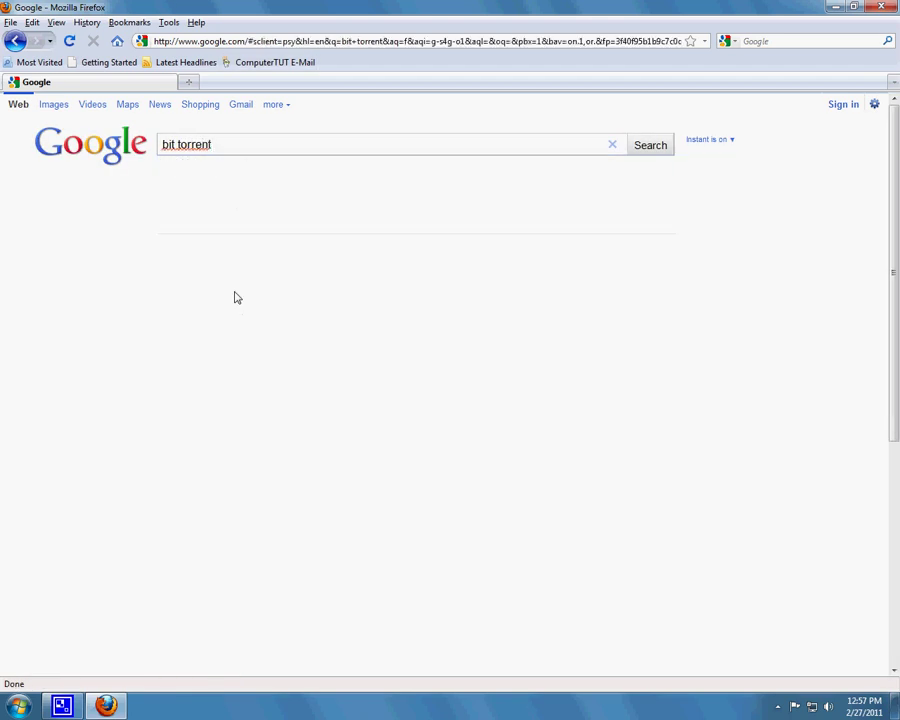
pyautogui.click(185, 192)
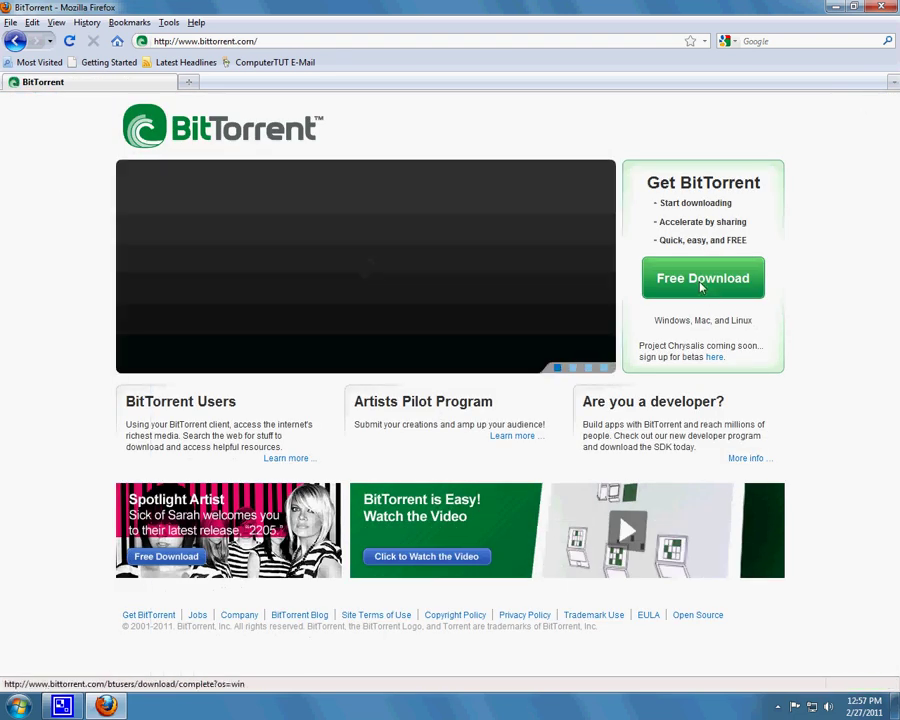
pyautogui.click(699, 285)
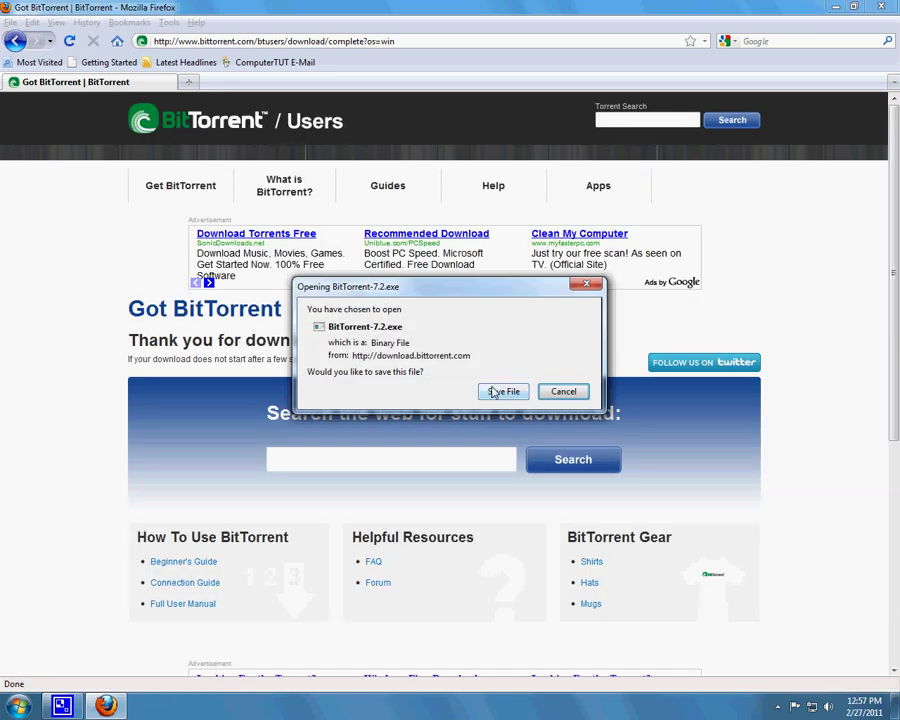
# Save BitTorrent-7.2.exe, then run it from the downloads list despite the security warning
pyautogui.click(502, 389)
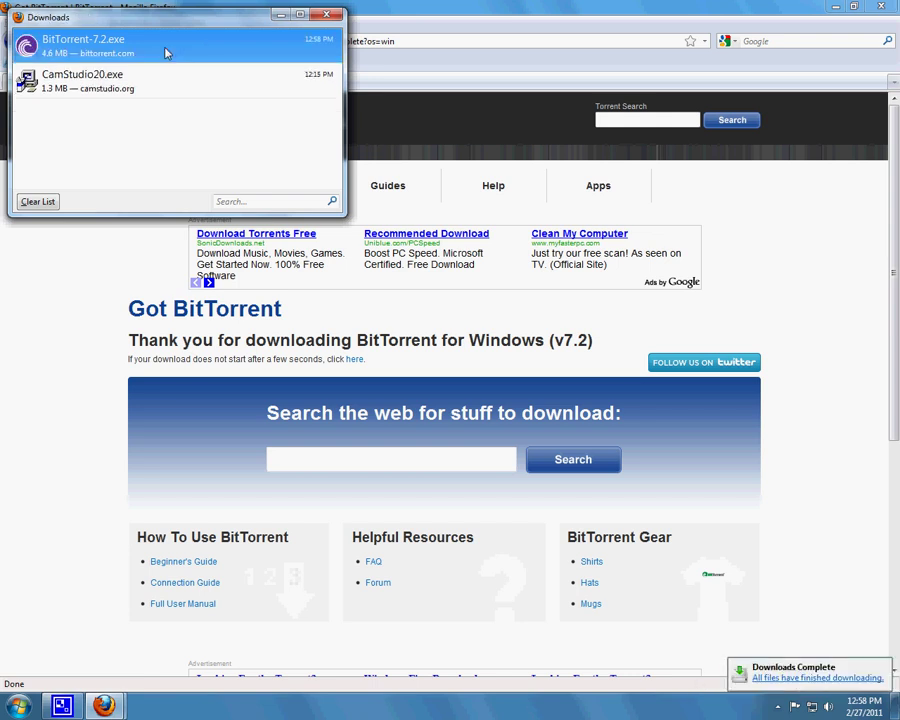
pyautogui.doubleClick(166, 53)
pyautogui.click(487, 366)
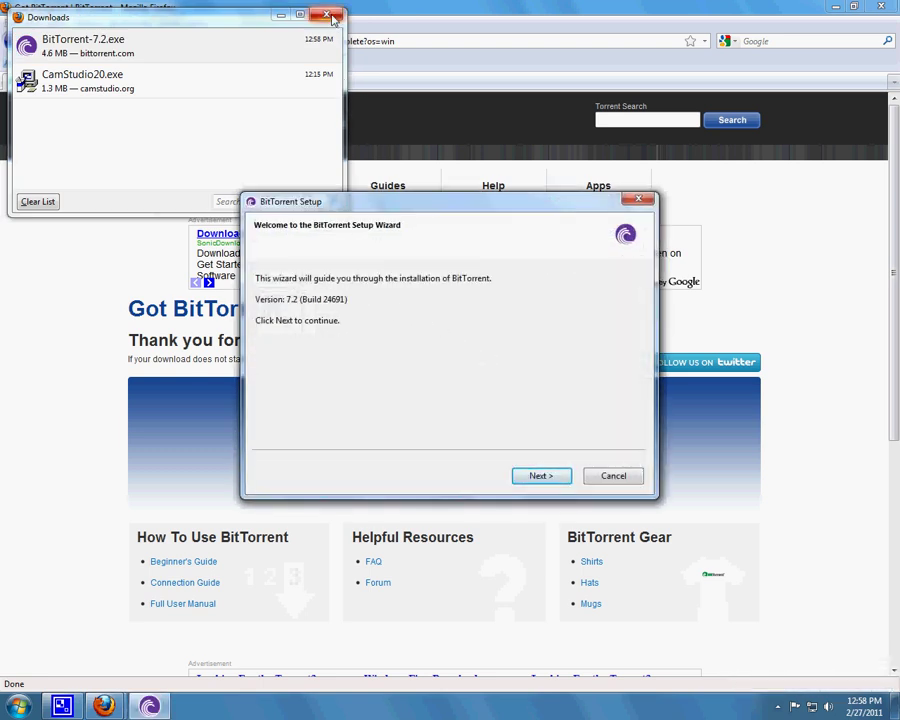
# Close the downloads list, accept the license, keep the default location, and decline the Spotlight Artist offer
pyautogui.click(330, 15)
pyautogui.click(540, 477)
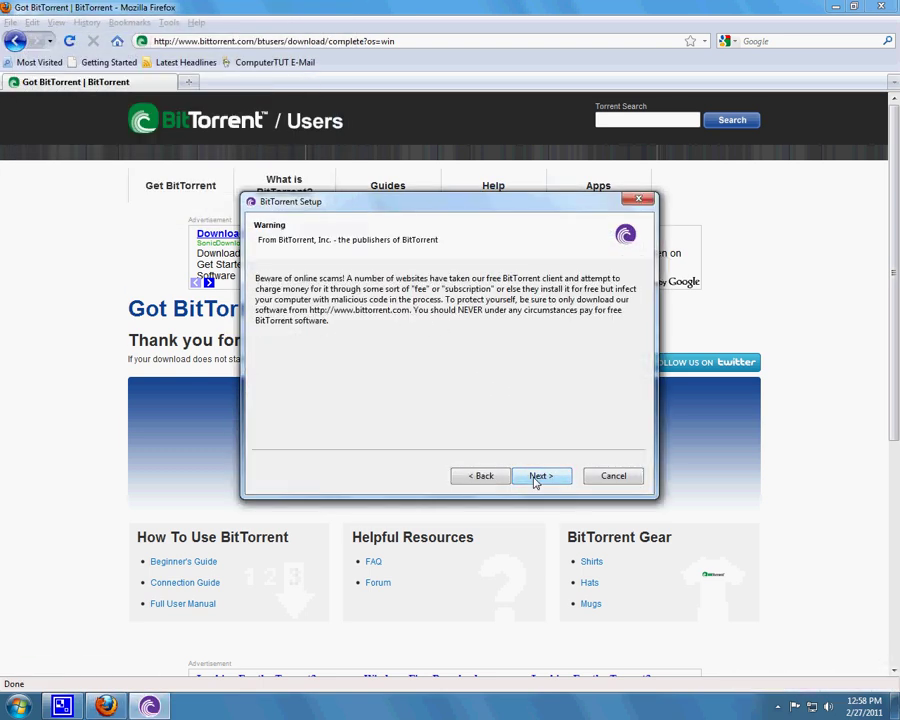
pyautogui.click(536, 477)
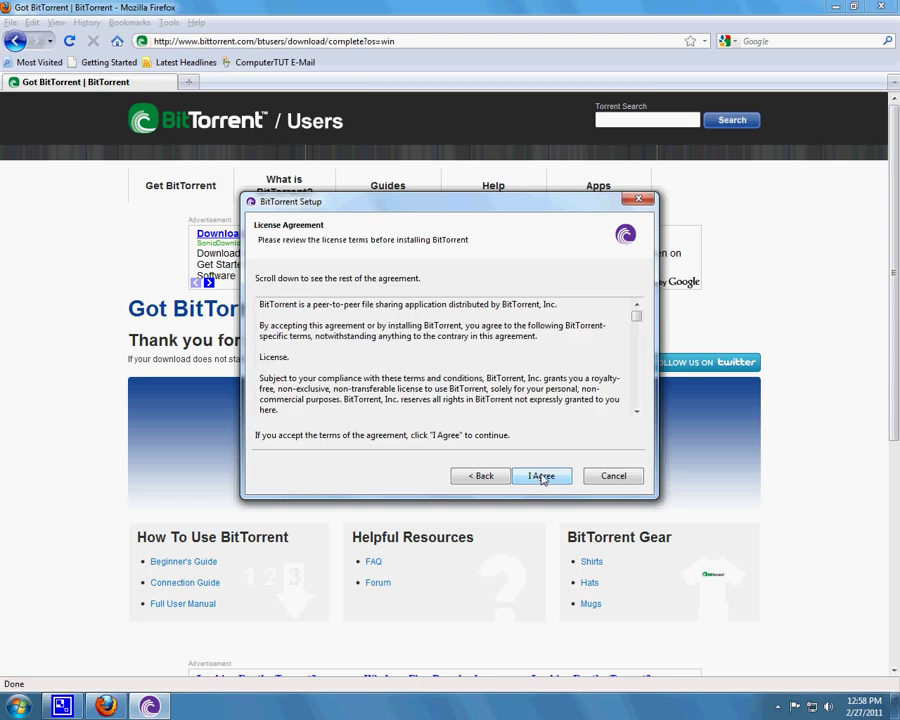
pyautogui.click(544, 478)
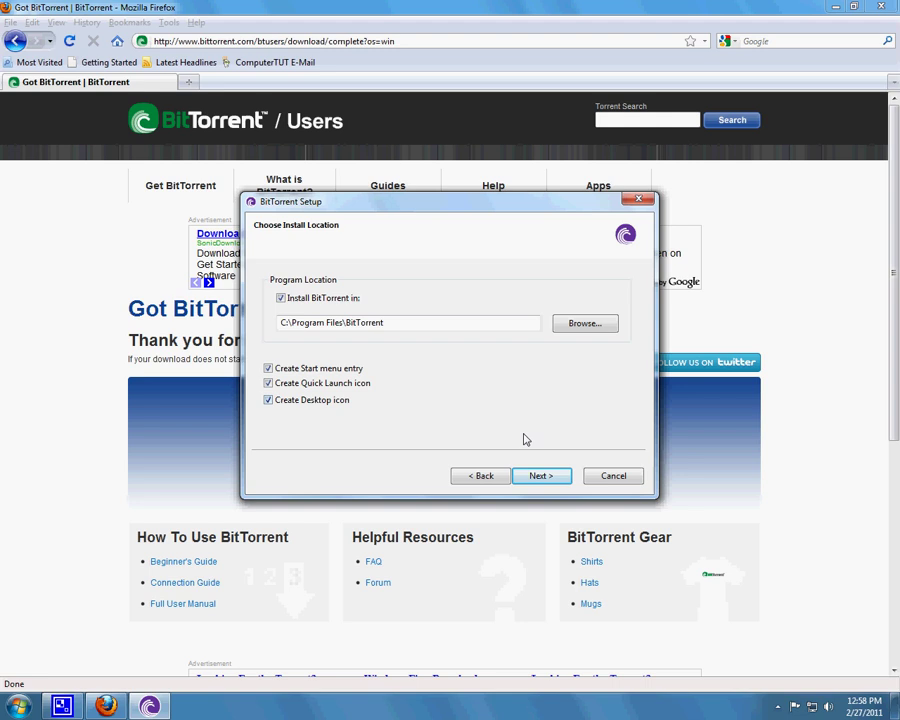
pyautogui.click(541, 476)
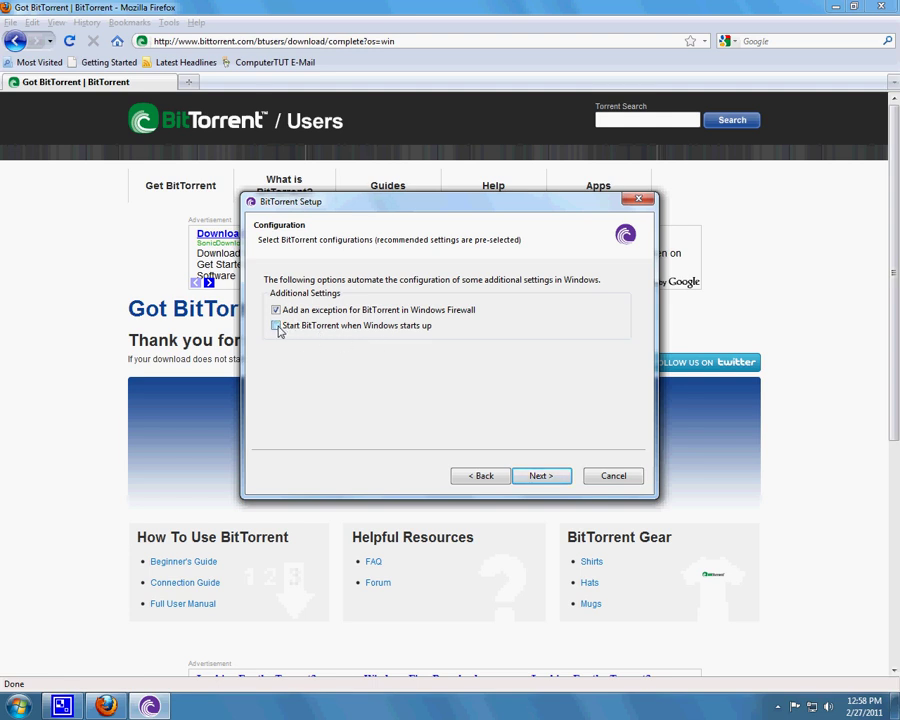
pyautogui.click(541, 477)
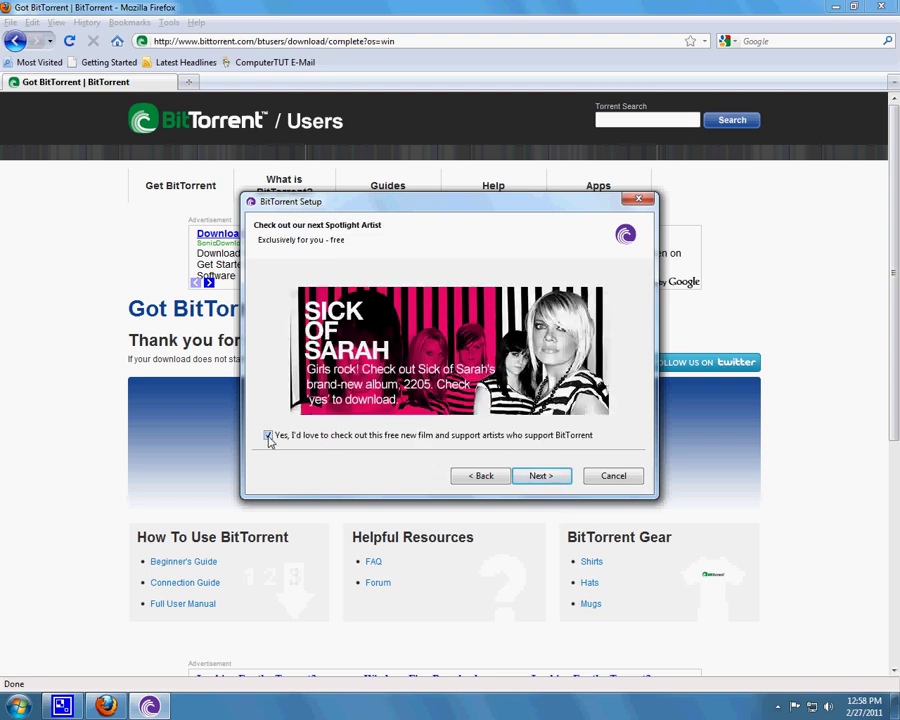
pyautogui.click(538, 476)
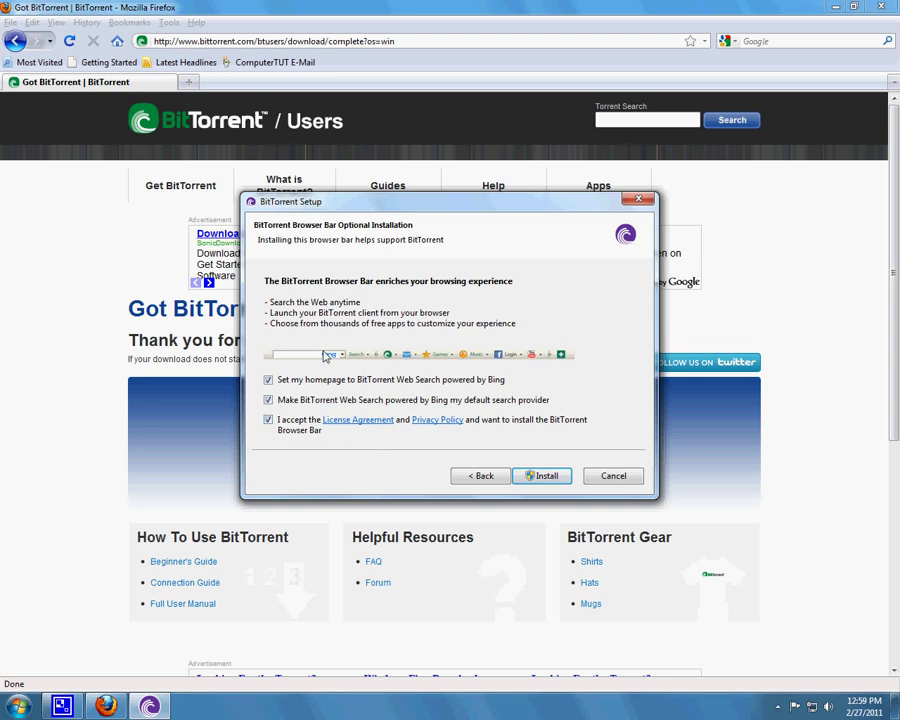
# Leave all three Browser Bar options ticked and start installing BitTorrent 7.2
pyautogui.press('super')
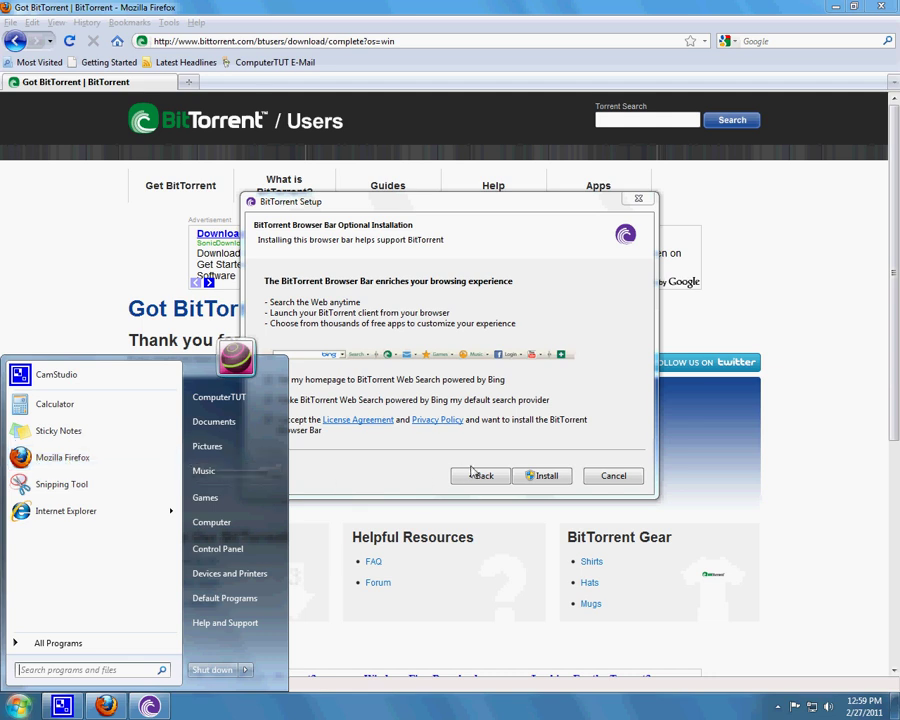
pyautogui.click(387, 455)
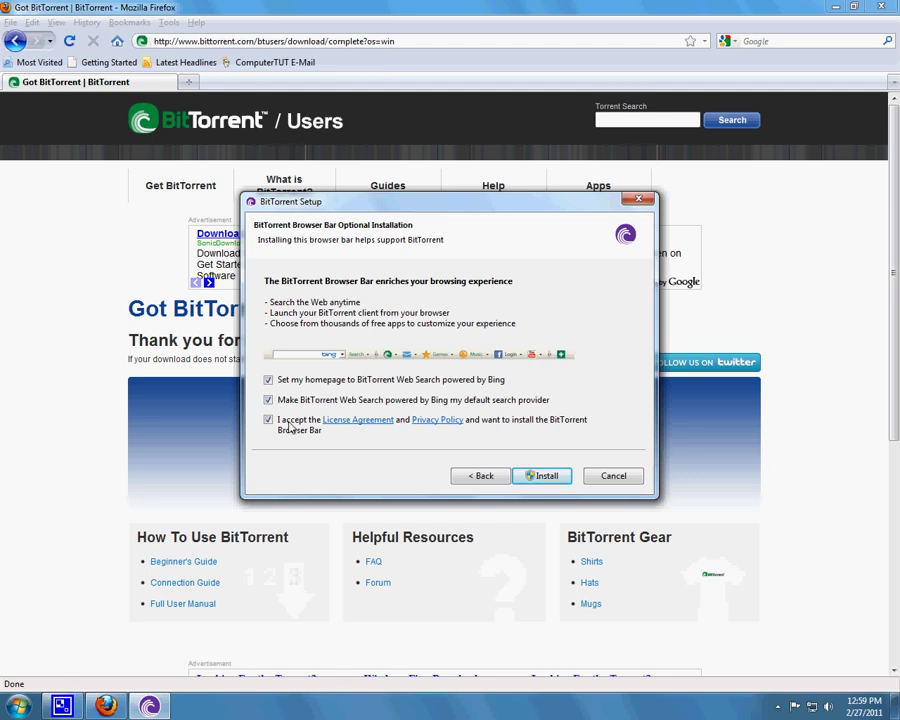
pyautogui.click(520, 478)
pyautogui.click(268, 421)
pyautogui.click(268, 420)
pyautogui.click(512, 476)
# Approve the User Account Control prompt, then move and close the BitTorrent 7.2 window
pyautogui.click(509, 364)
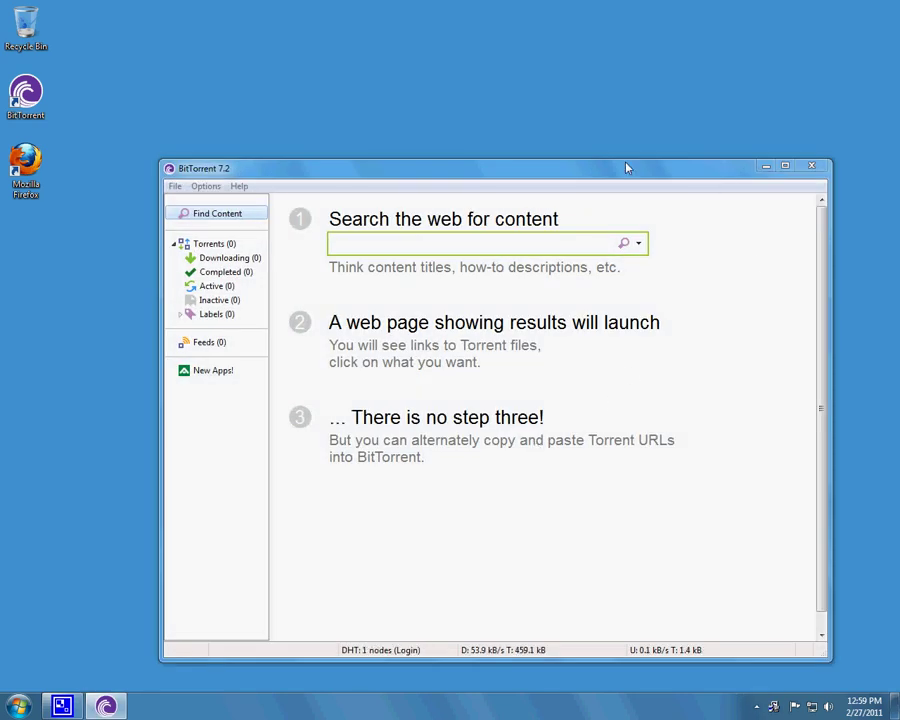
pyautogui.moveTo(554, 172); pyautogui.dragTo(514, 64)
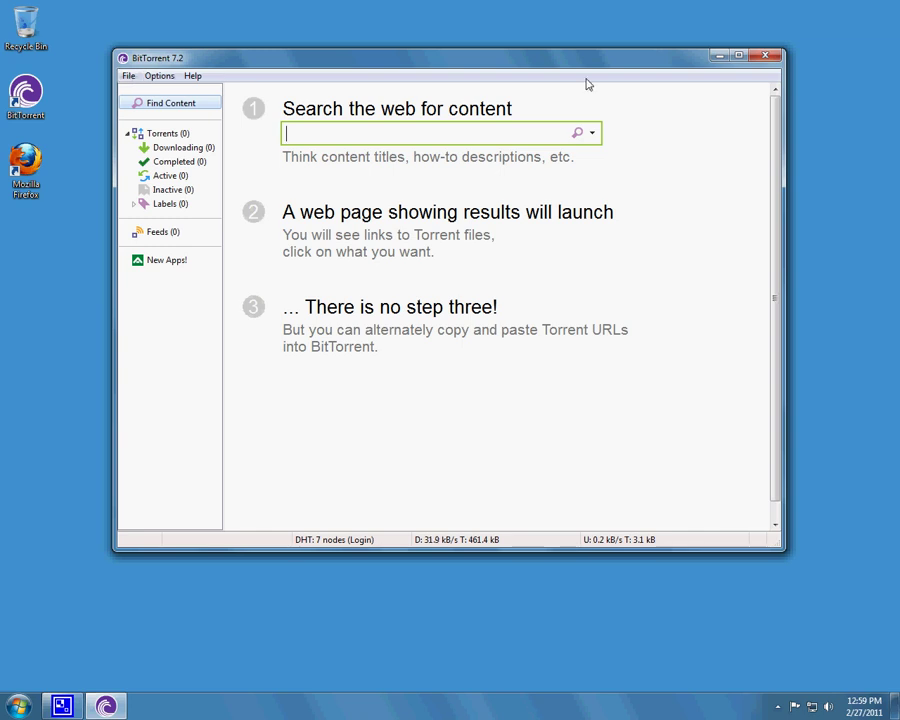
pyautogui.click(764, 55)
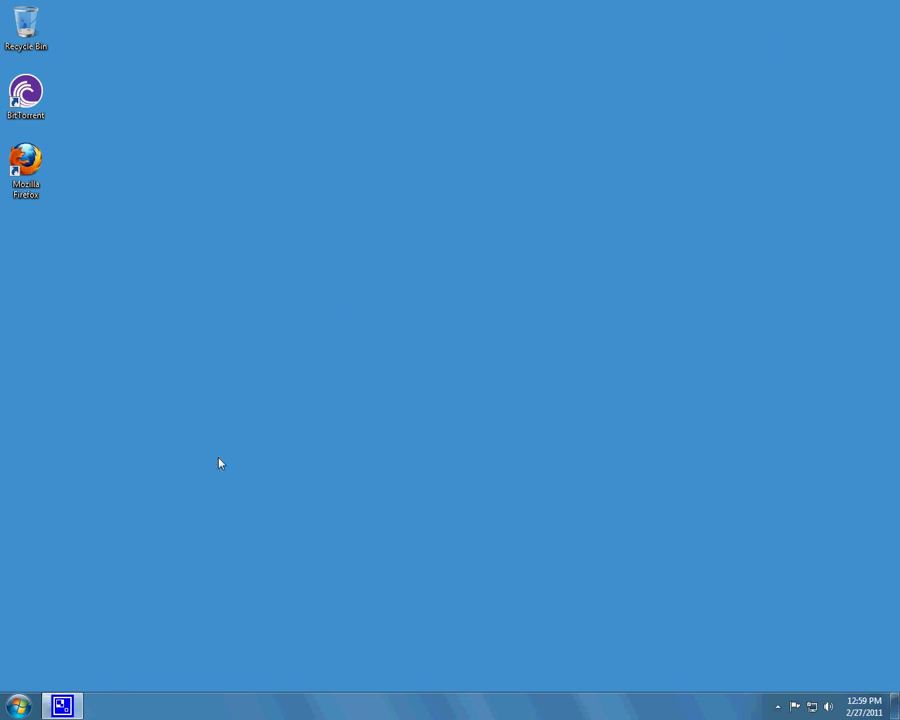
# From the Start menu's Control Panel, open Programs and Features and scroll the installed programs list
pyautogui.click(19, 706)
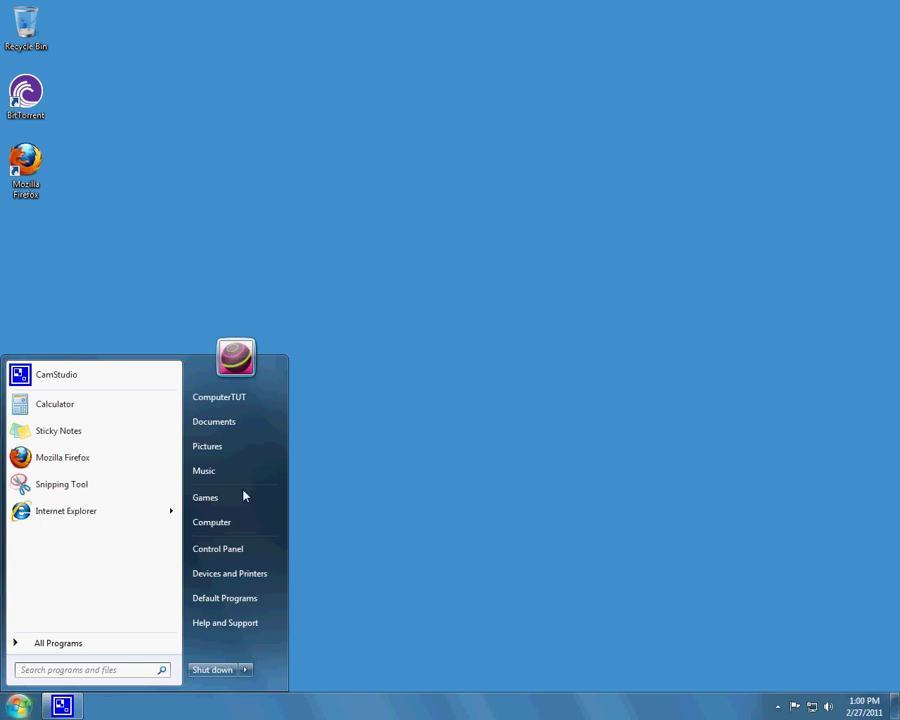
pyautogui.click(228, 553)
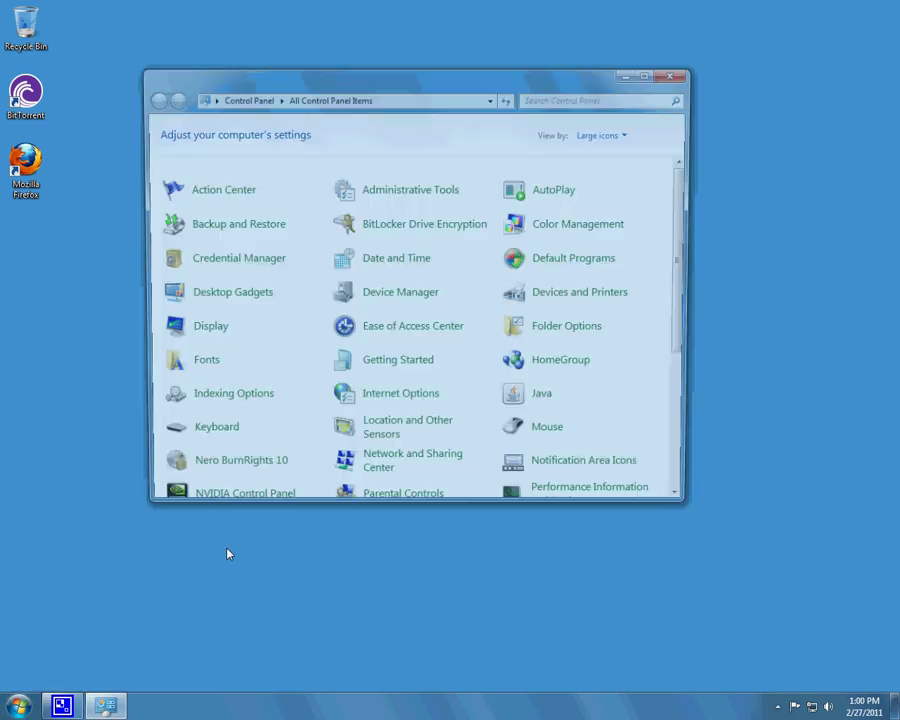
pyautogui.moveTo(686, 290); pyautogui.dragTo(700, 428)
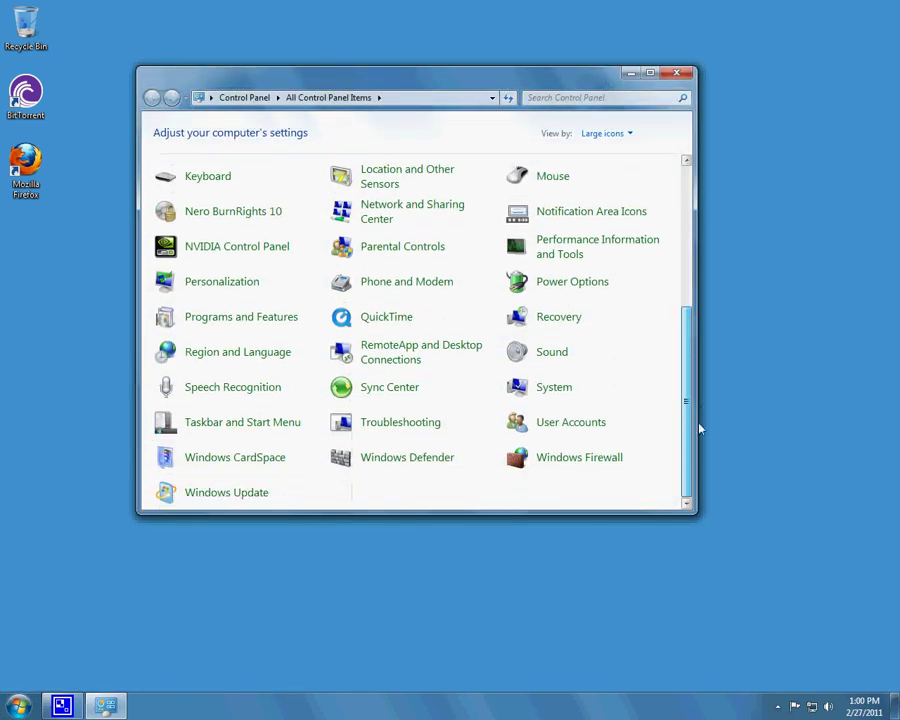
pyautogui.click(224, 320)
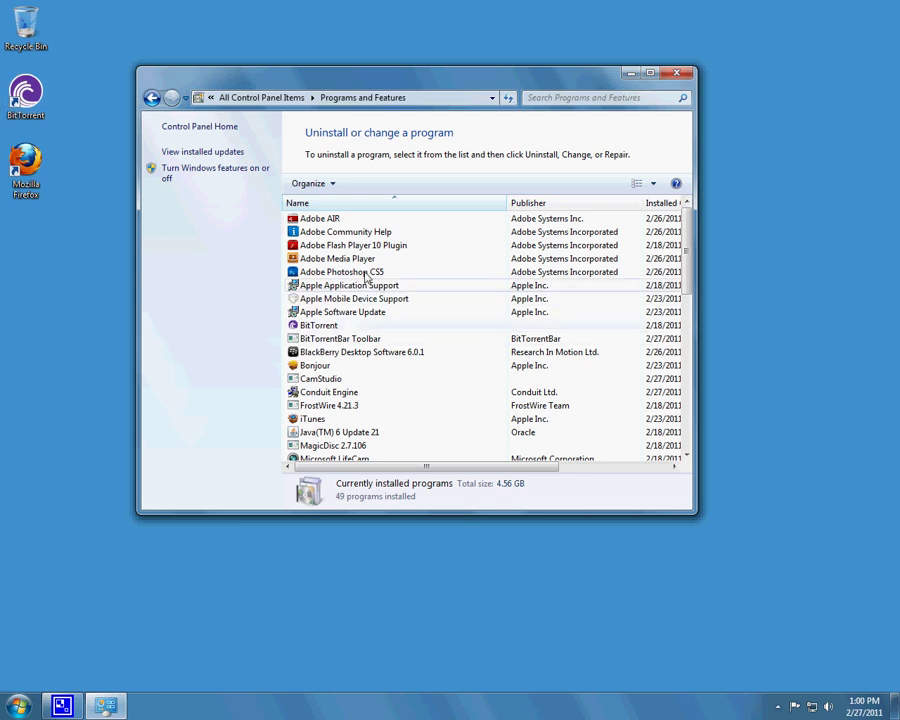
pyautogui.scroll(-2, 472, 335)
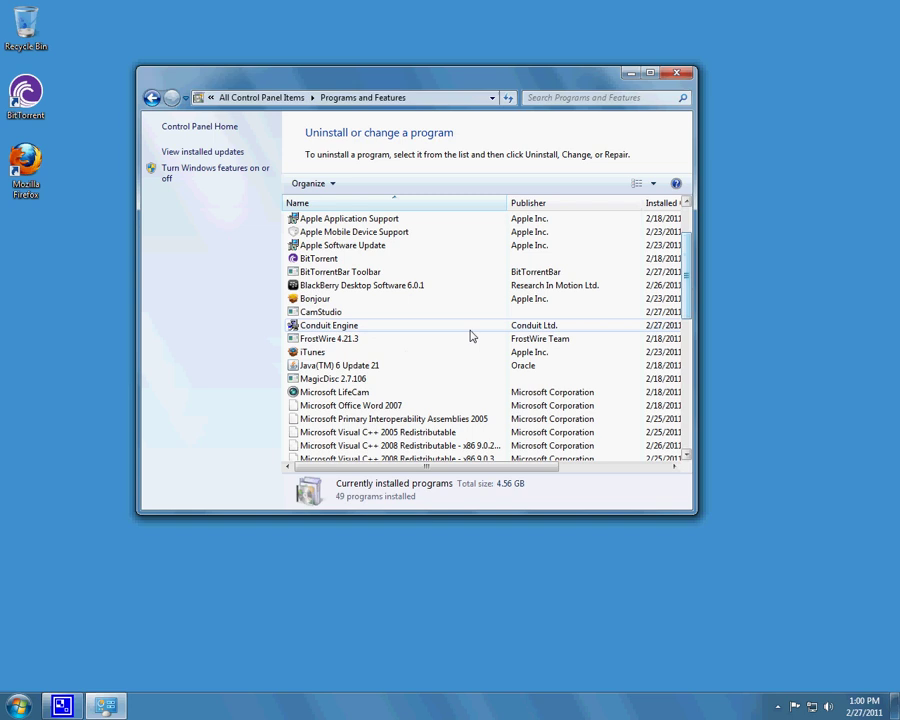
# Uninstall BitTorrent from the programs list with 'Take uninstall survey' unticked
pyautogui.click(314, 260)
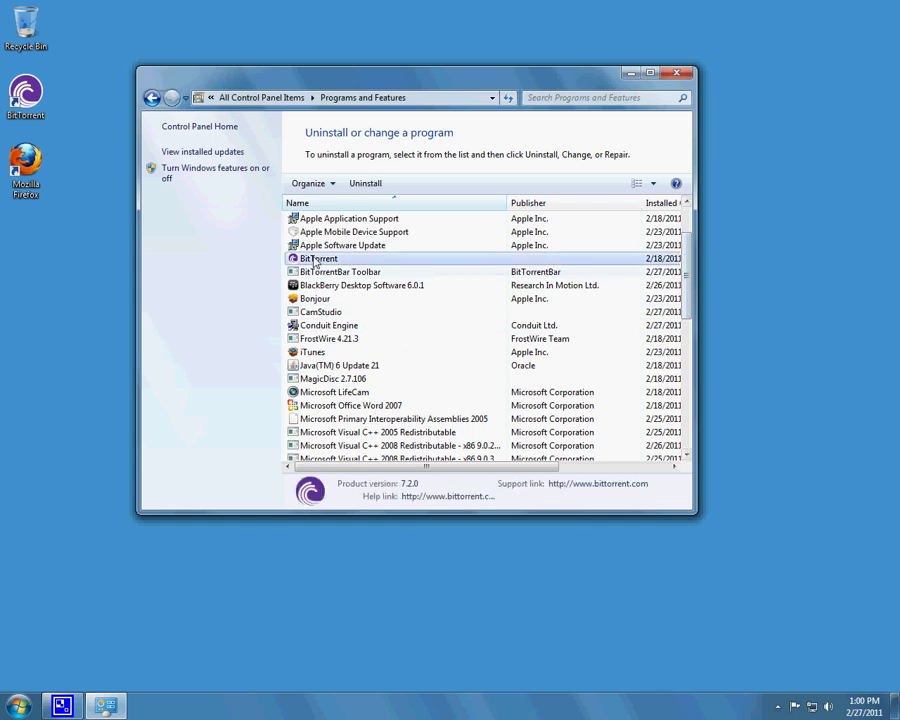
pyautogui.click(363, 185)
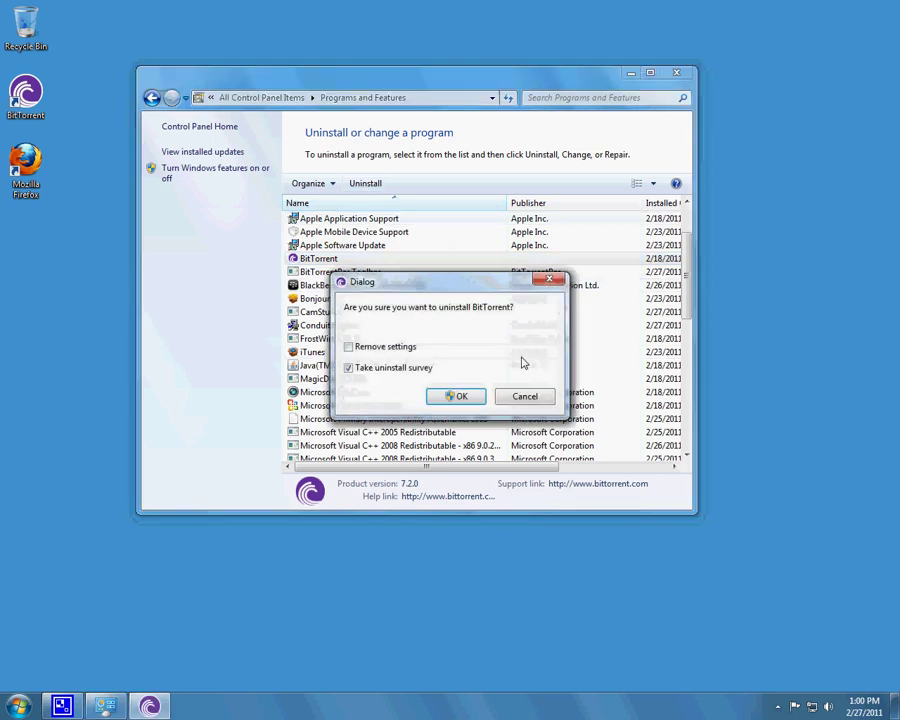
pyautogui.click(349, 368)
pyautogui.click(459, 398)
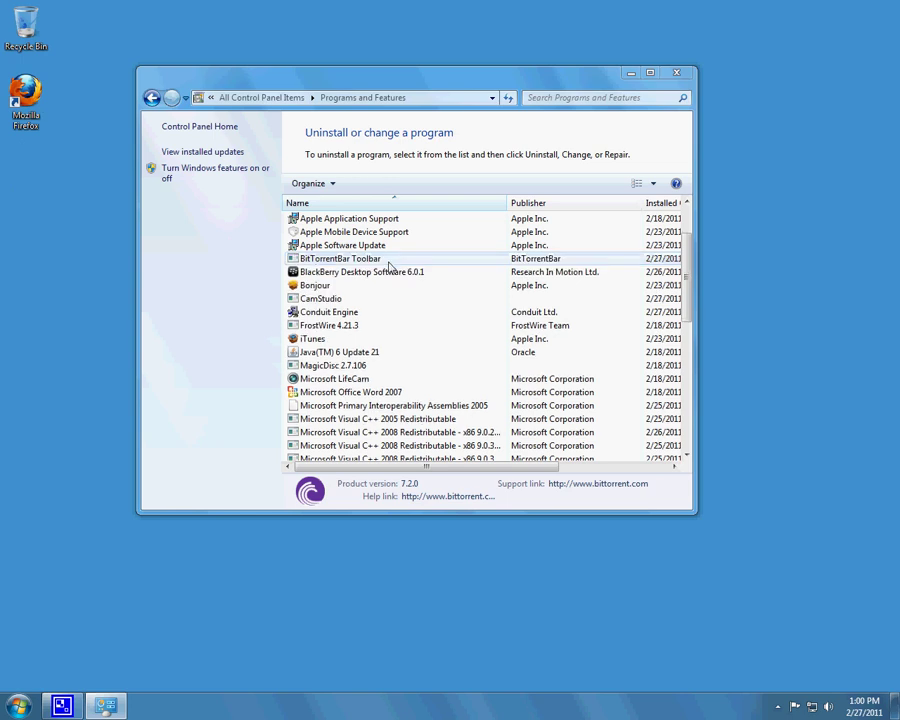
# View the BitTorrentBar Toolbar entry's details (version 6.2.7.3), then launch Mozilla Firefox
pyautogui.moveTo(687, 272); pyautogui.dragTo(694, 303)
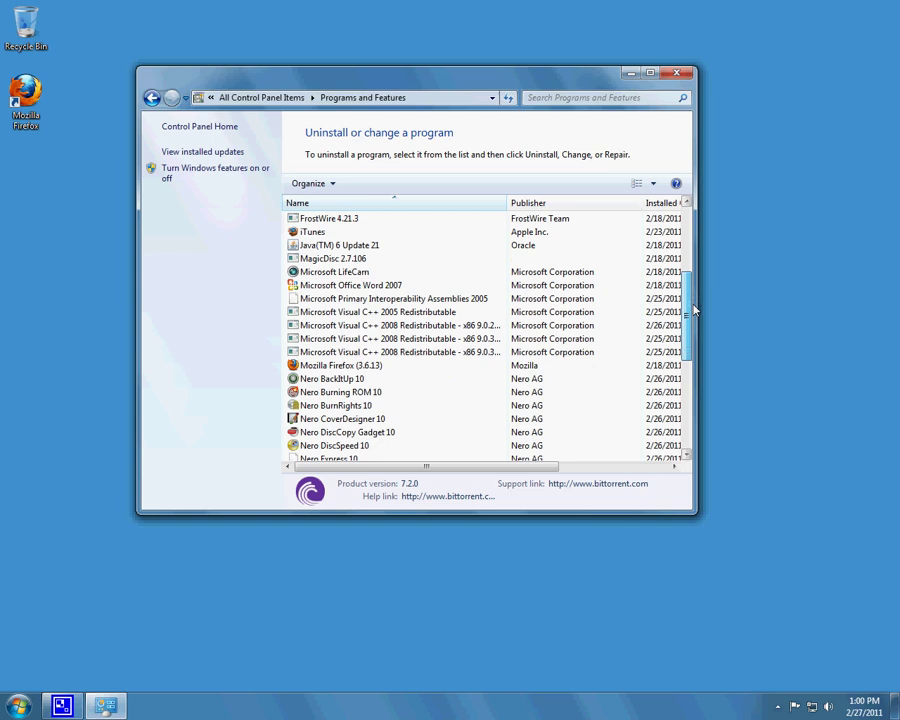
pyautogui.moveTo(693, 311); pyautogui.dragTo(697, 240)
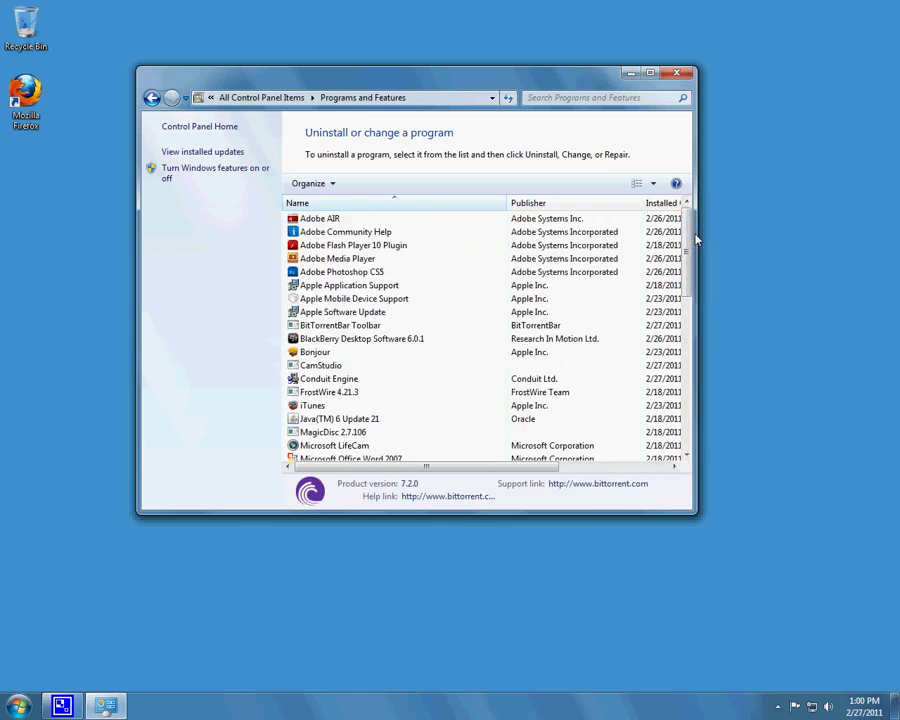
pyautogui.click(343, 327)
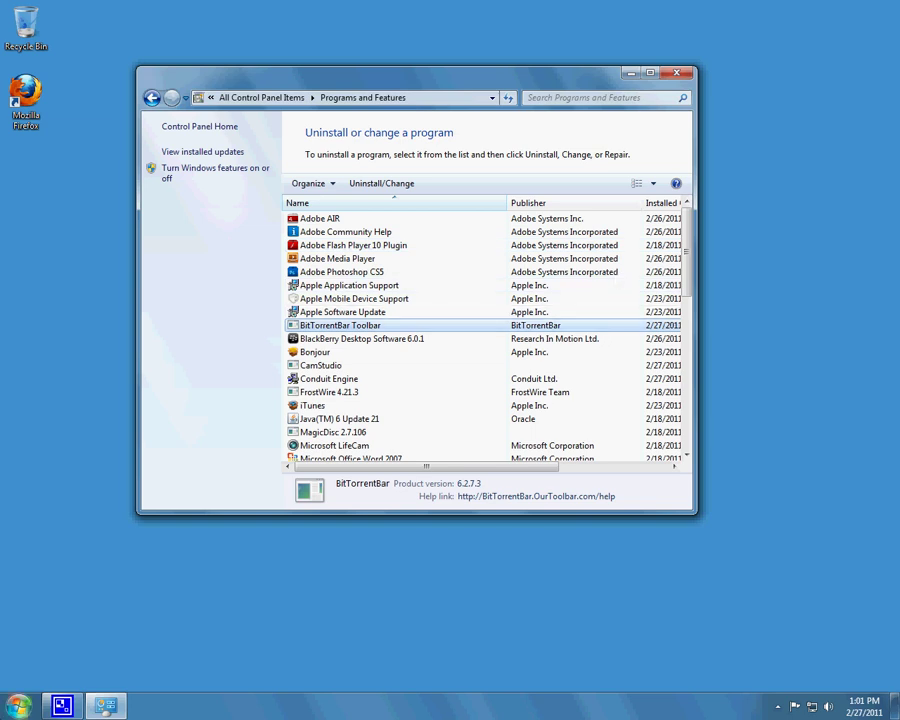
pyautogui.press('super')
pyautogui.click(44, 458)
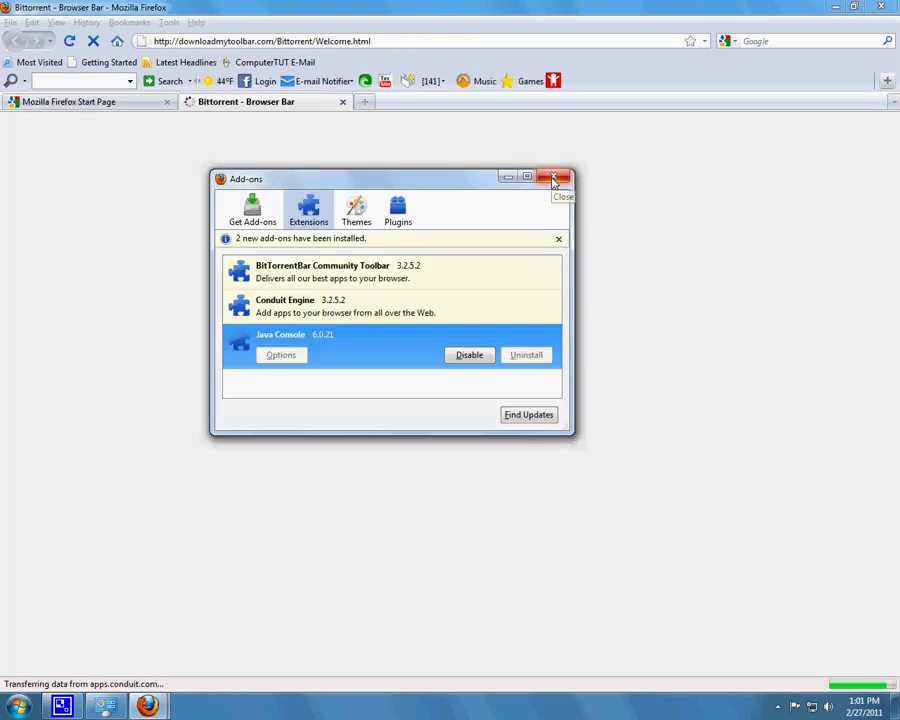
pyautogui.click(553, 180)
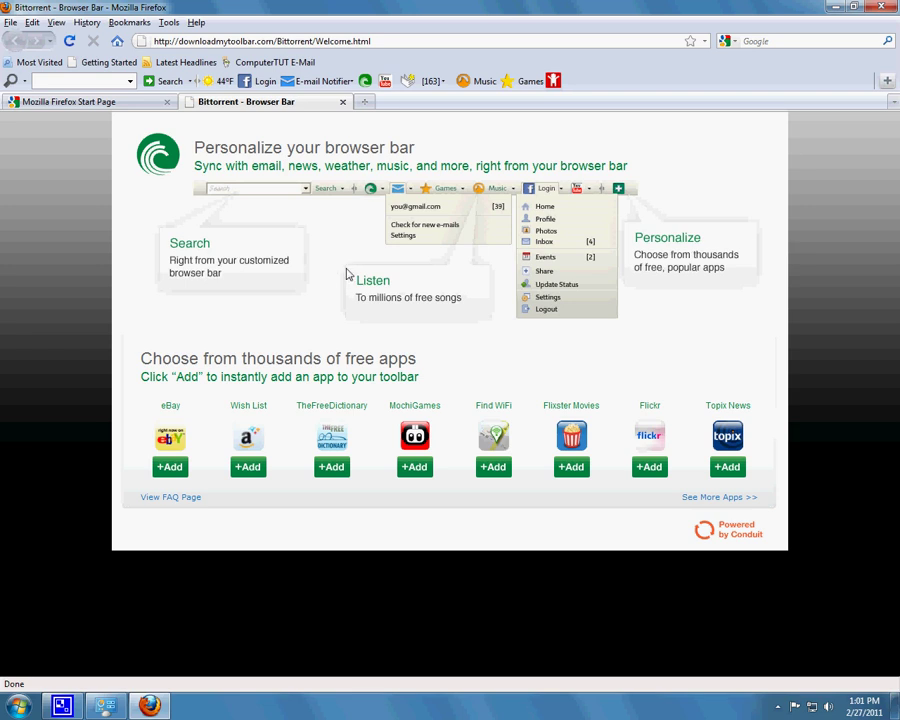
pyautogui.click(166, 25)
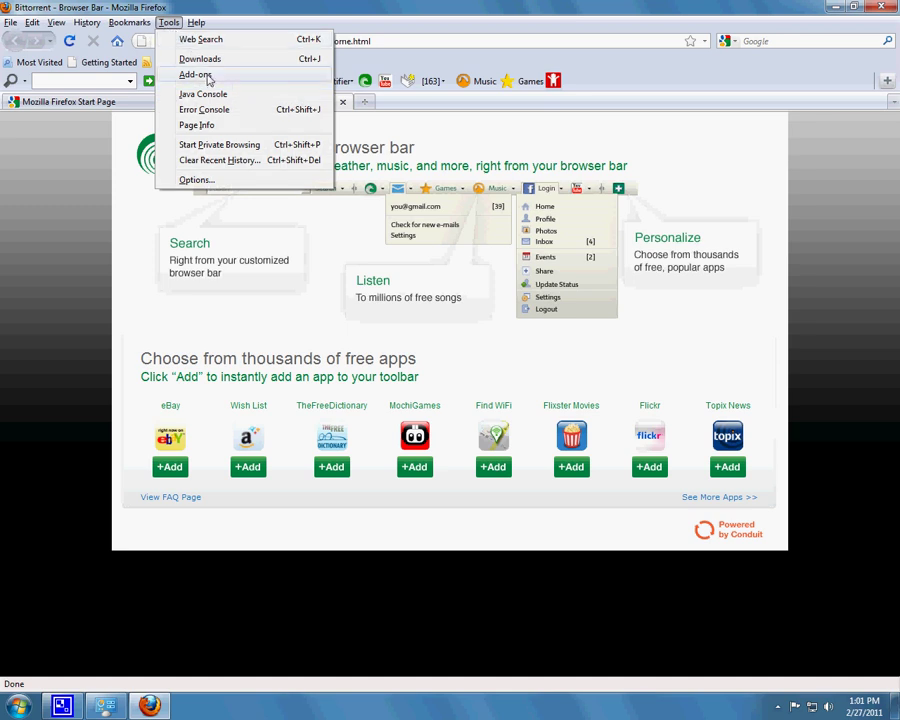
pyautogui.click(195, 180)
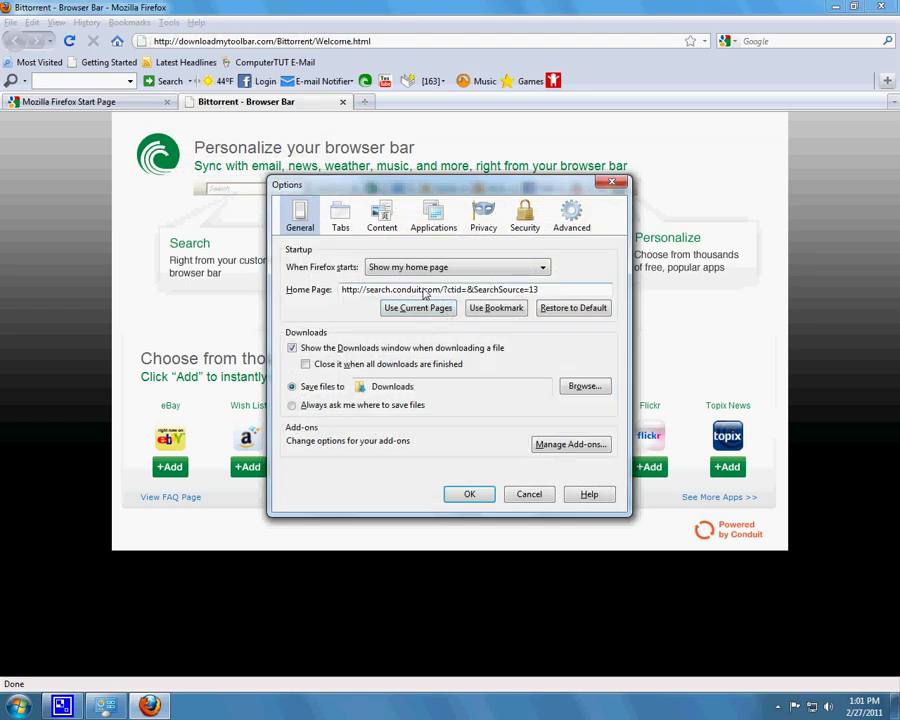
pyautogui.moveTo(361, 190); pyautogui.dragTo(315, 121)
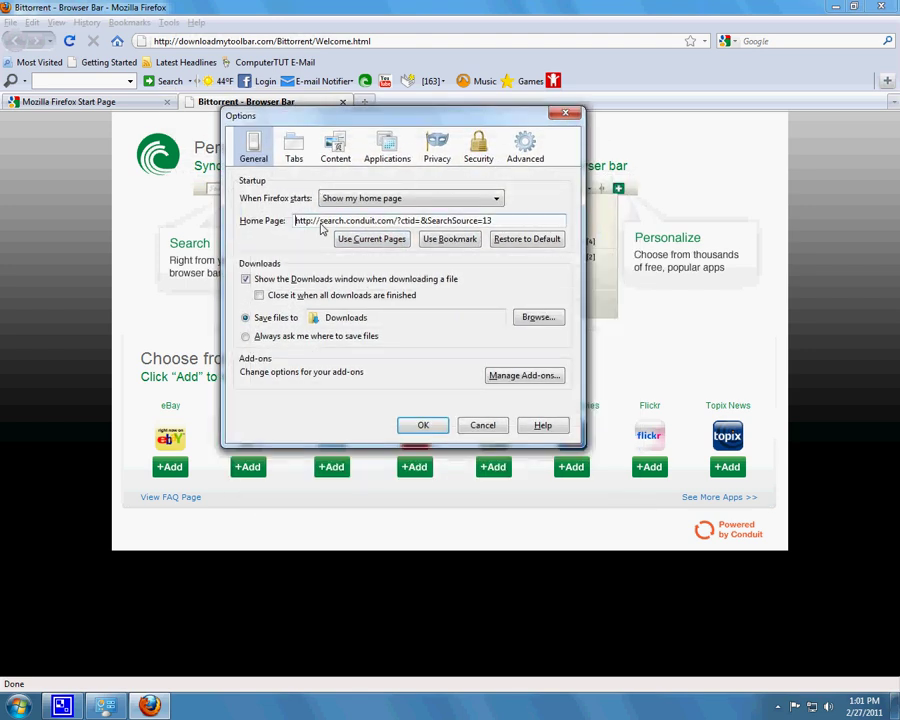
pyautogui.moveTo(320, 224); pyautogui.dragTo(507, 228)
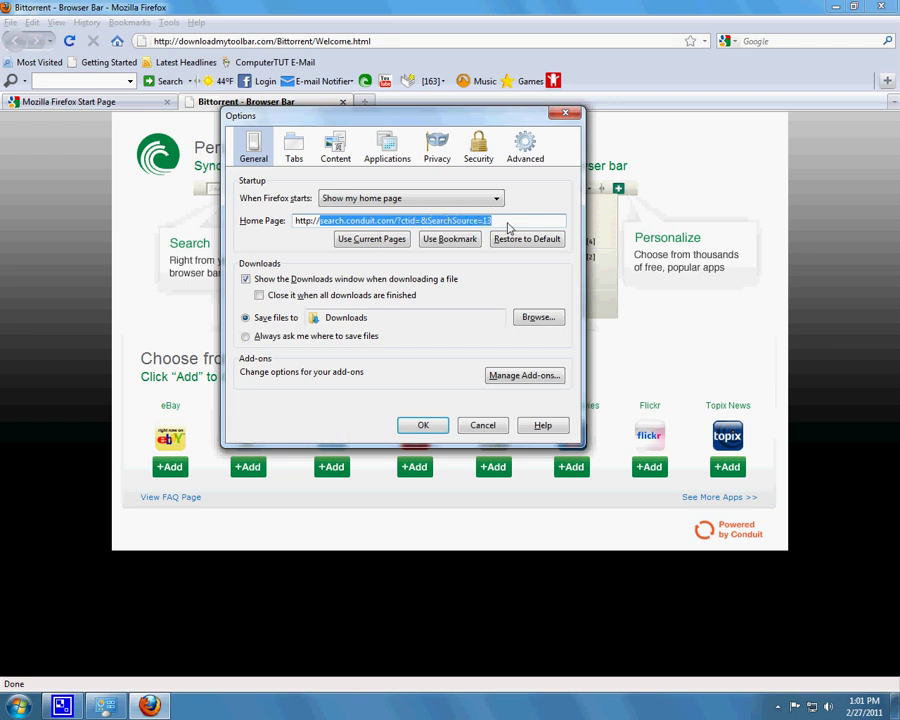
pyautogui.write('google.com')
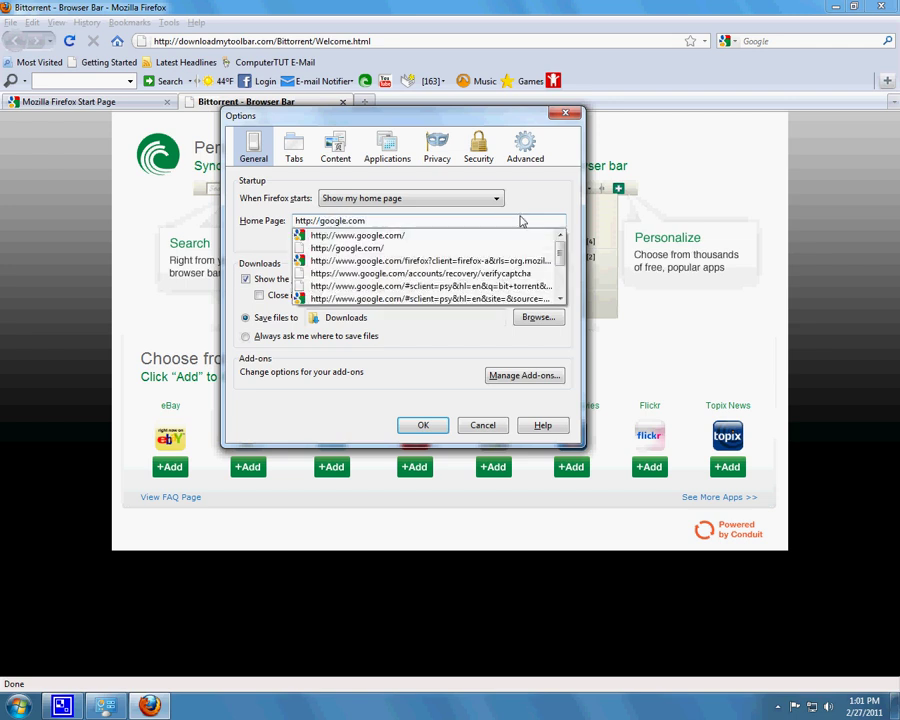
pyautogui.press('Escape')
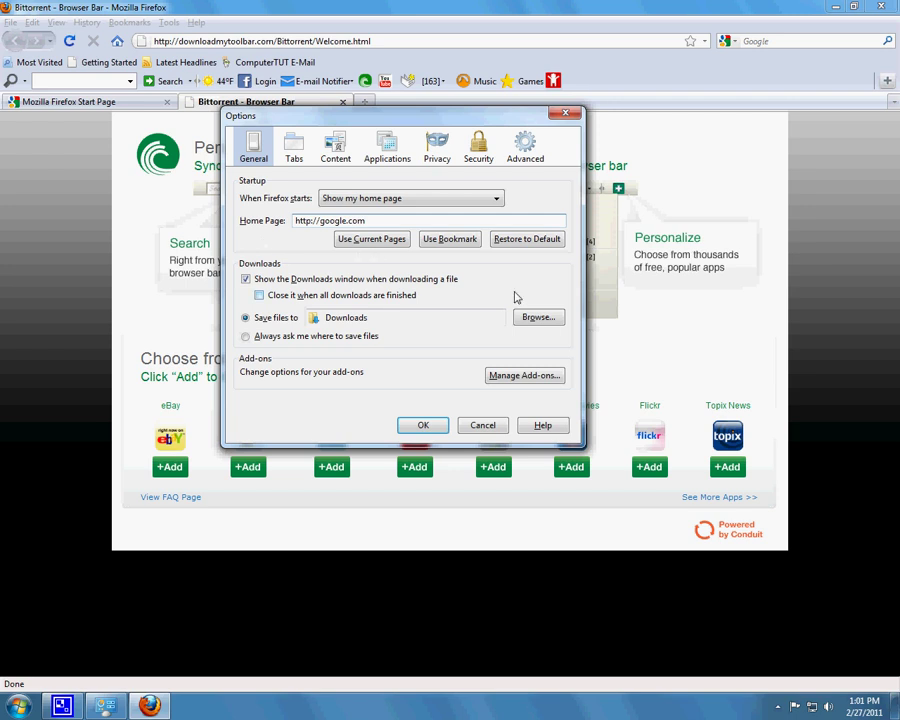
pyautogui.click(423, 425)
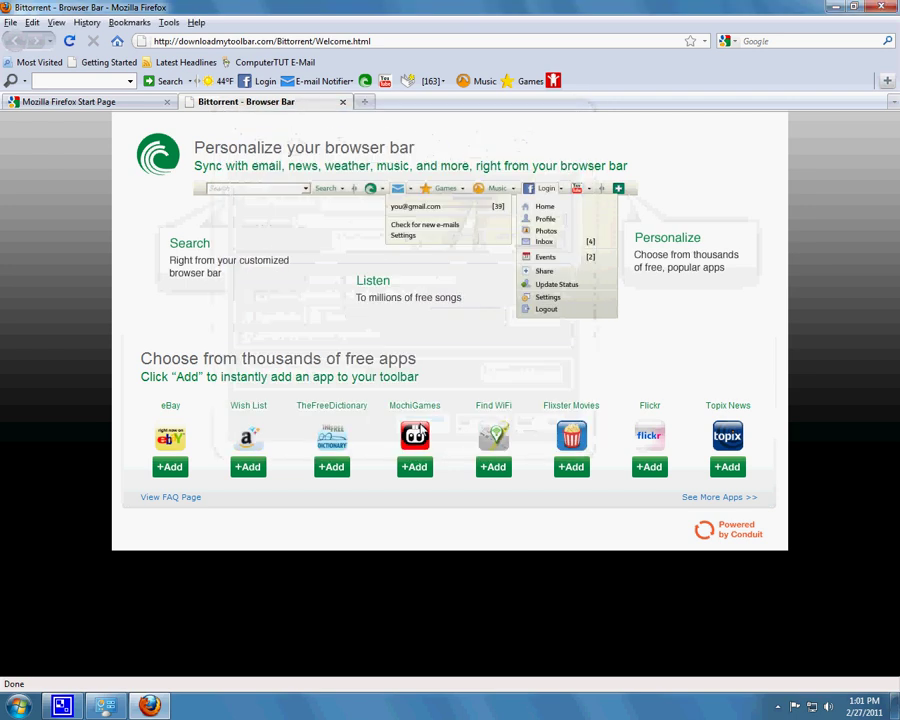
# Go to the new google.com home page
pyautogui.click(117, 41)
pyautogui.moveTo(168, 148); pyautogui.dragTo(728, 238)
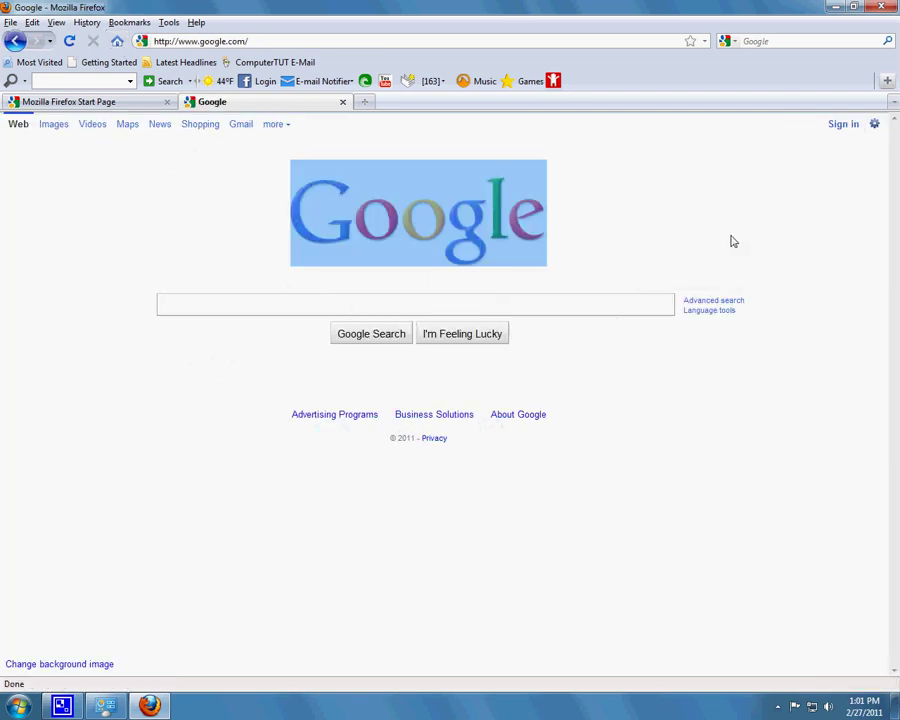
pyautogui.click(726, 234)
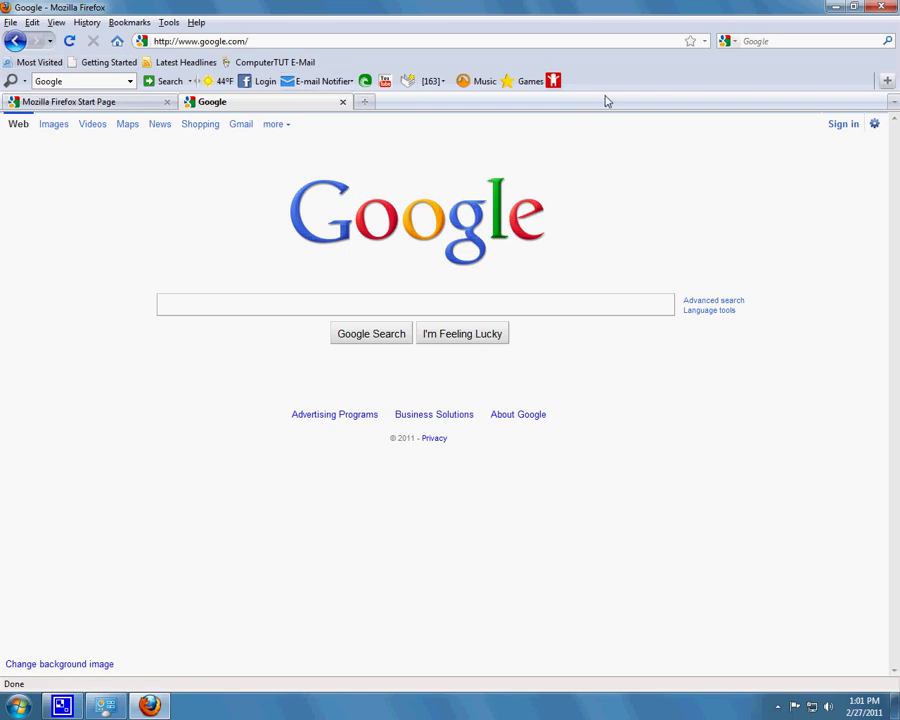
# Uninstall the BitTorrentBar Community Toolbar in the Add-ons manager and request a Firefox restart
pyautogui.click(172, 24)
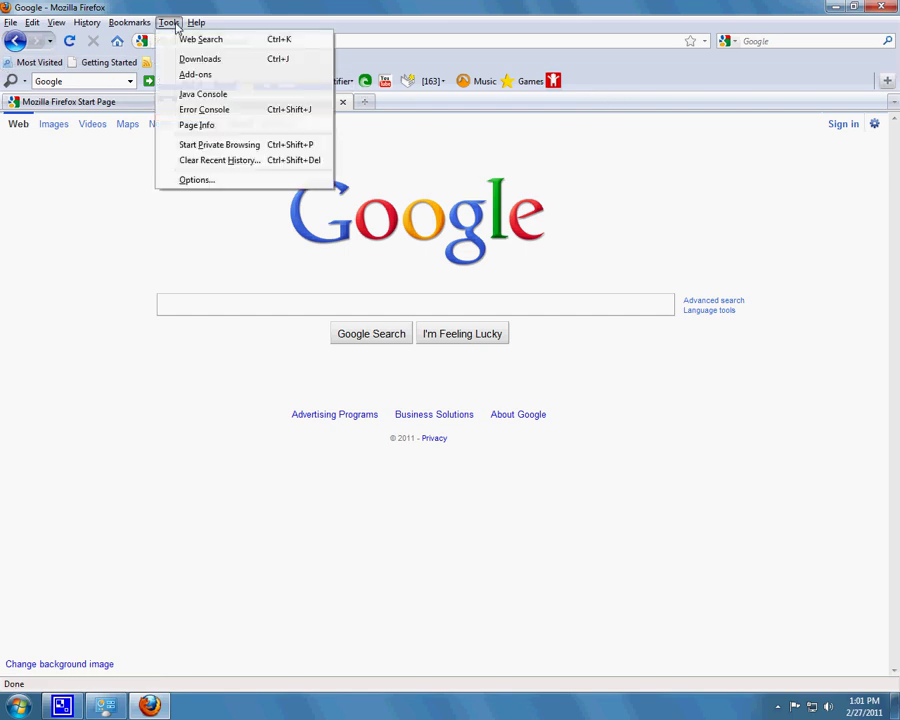
pyautogui.click(196, 75)
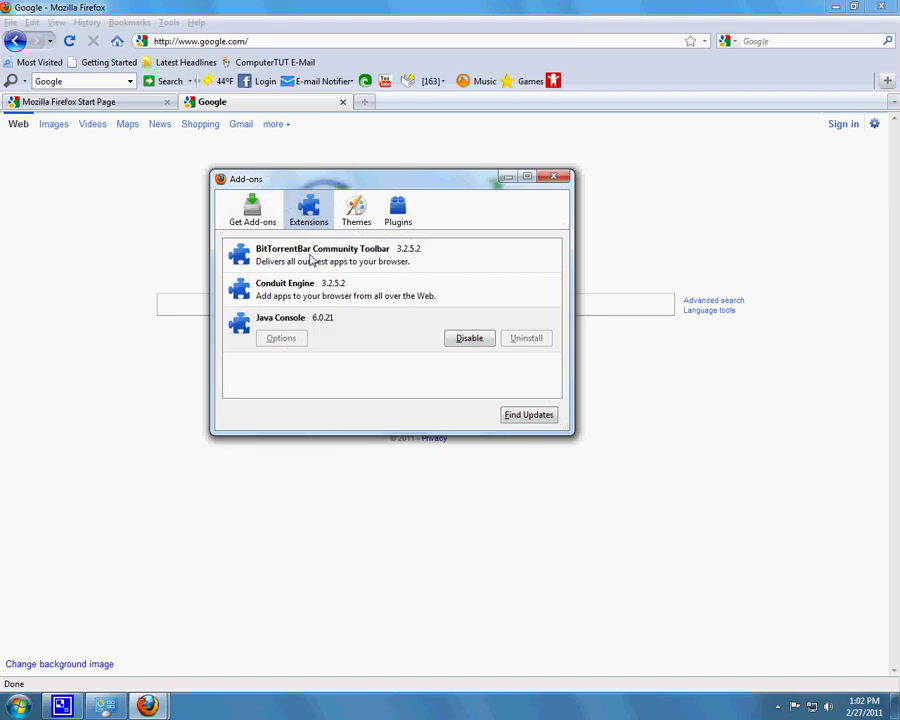
pyautogui.click(308, 259)
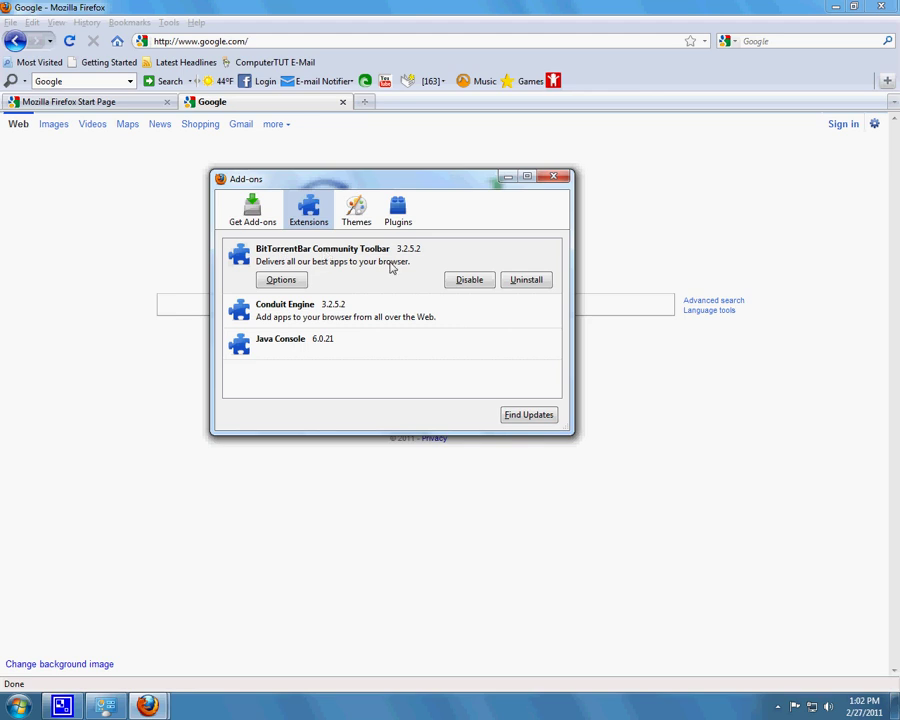
pyautogui.click(521, 286)
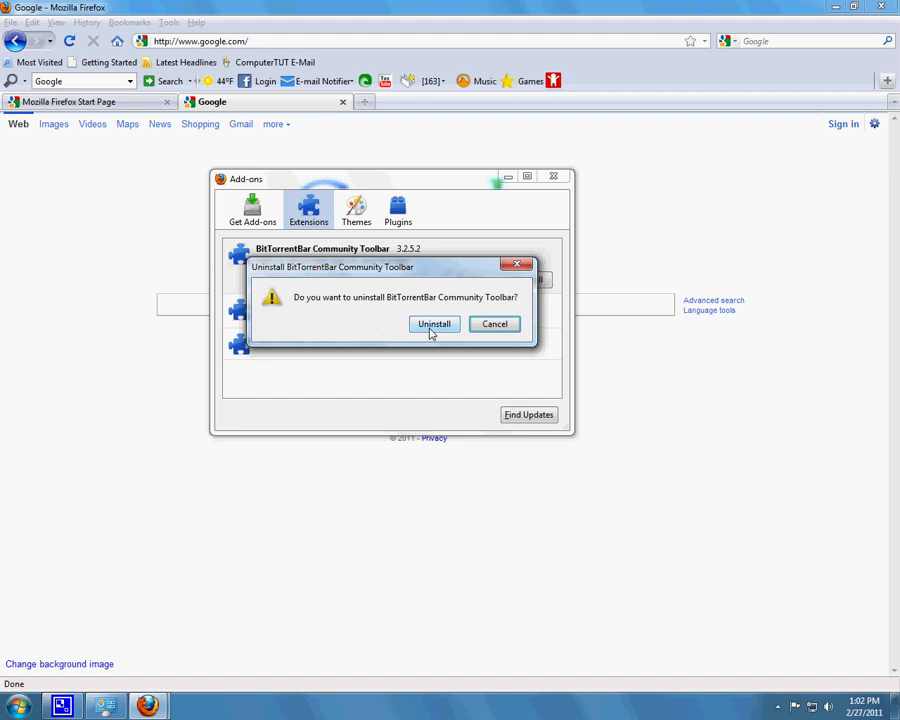
pyautogui.click(432, 330)
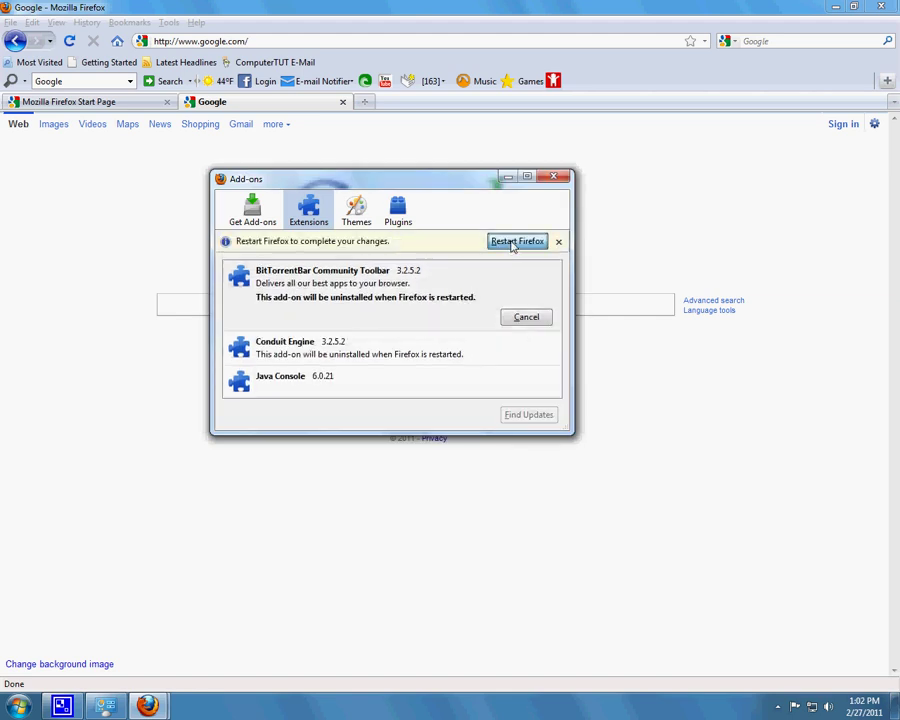
pyautogui.click(513, 244)
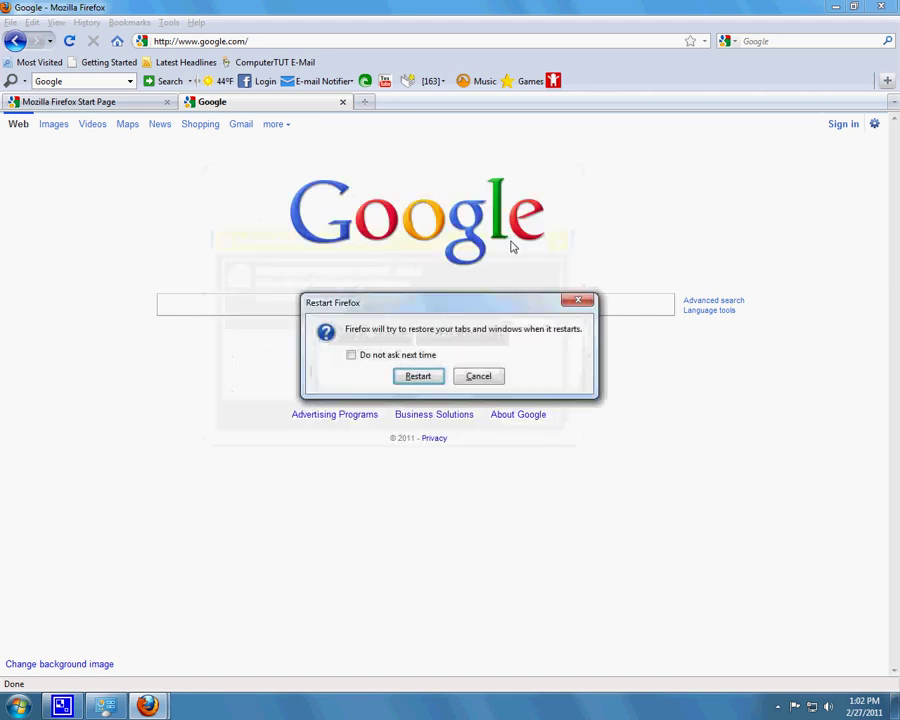
# Confirm restarting Firefox so it relaunches with both tabs restored
pyautogui.click(416, 378)
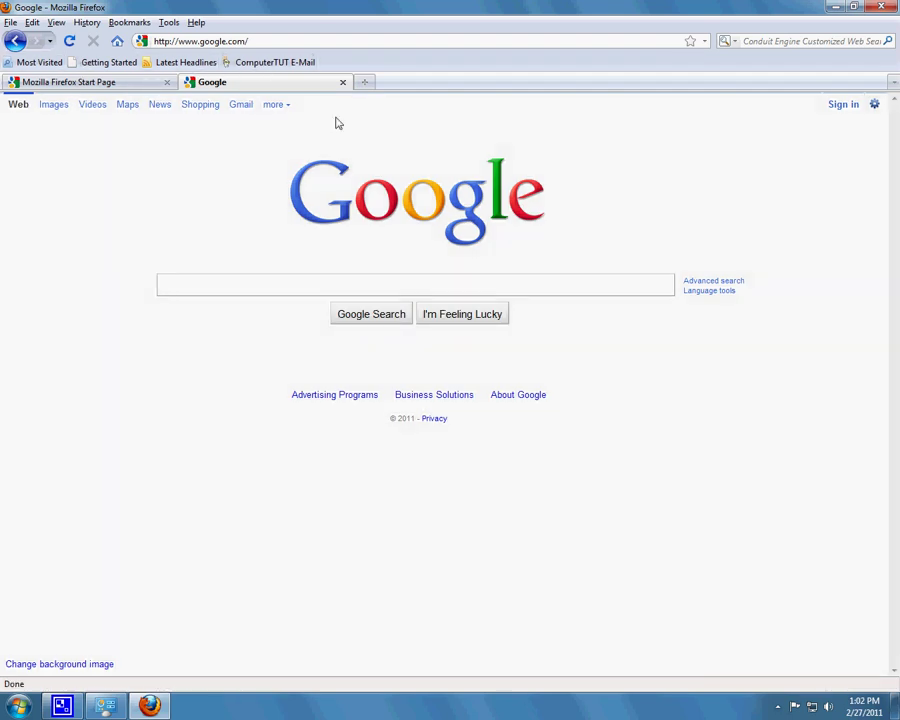
pyautogui.moveTo(220, 193); pyautogui.dragTo(643, 205)
pyautogui.click(663, 205)
# Switch between the Firefox Start Page and Google tabs to verify the BitTorrentBar toolbar is gone
pyautogui.click(91, 88)
pyautogui.click(241, 87)
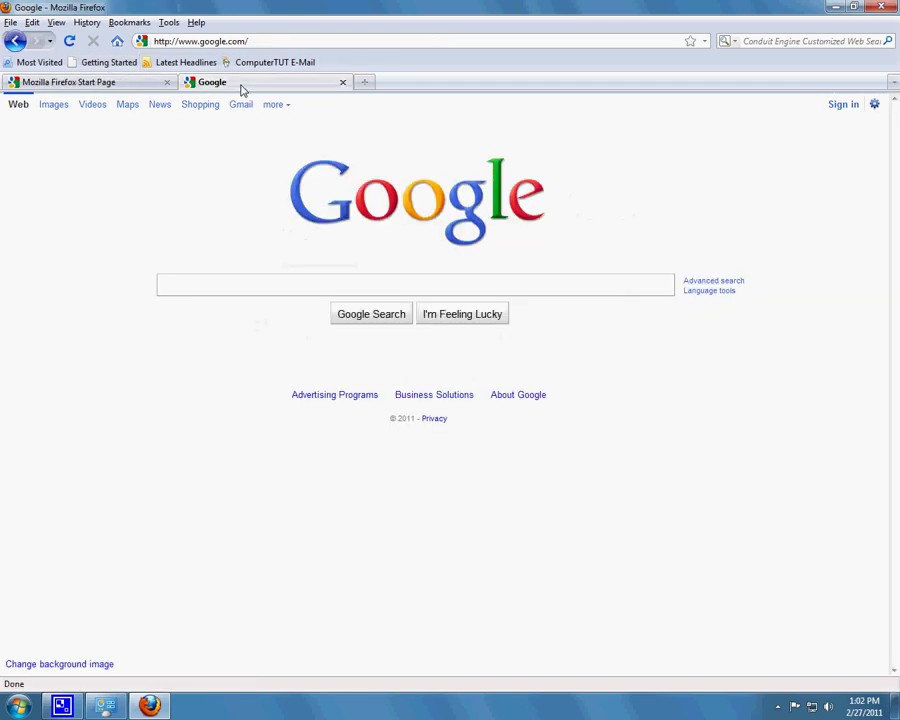
pyautogui.click(113, 88)
pyautogui.click(239, 86)
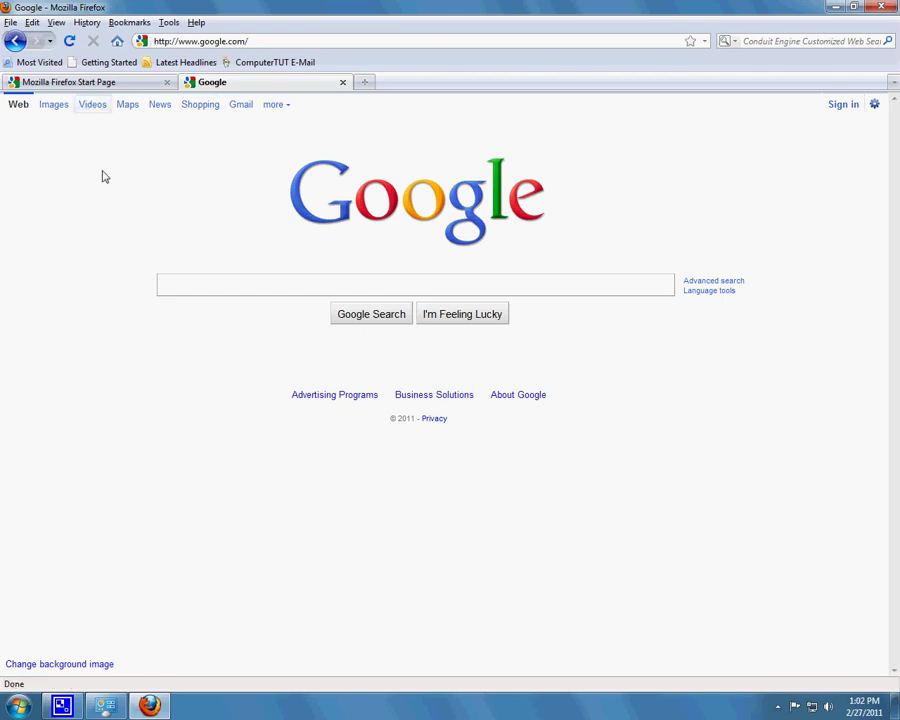
# Close the Google tab, keeping only the Firefox Start Page open
pyautogui.click(108, 82)
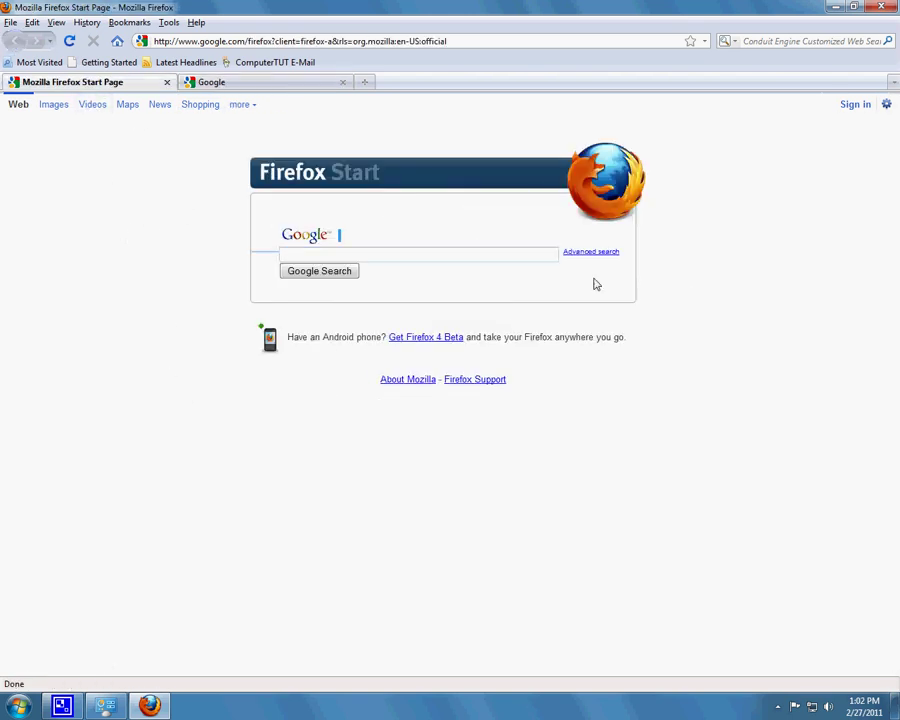
pyautogui.moveTo(224, 258); pyautogui.dragTo(464, 368)
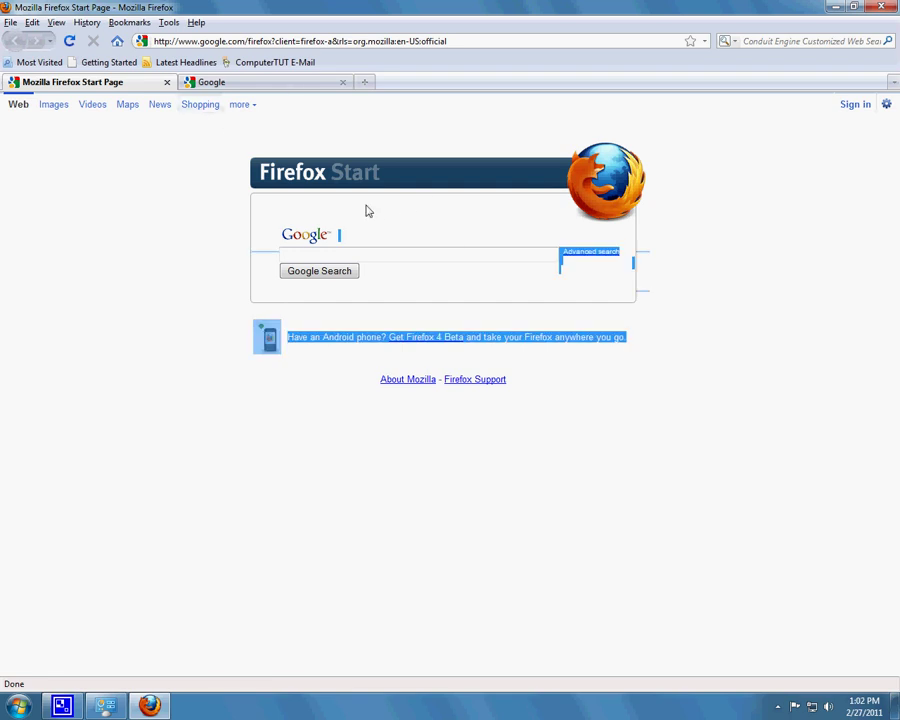
pyautogui.click(260, 88)
pyautogui.click(343, 82)
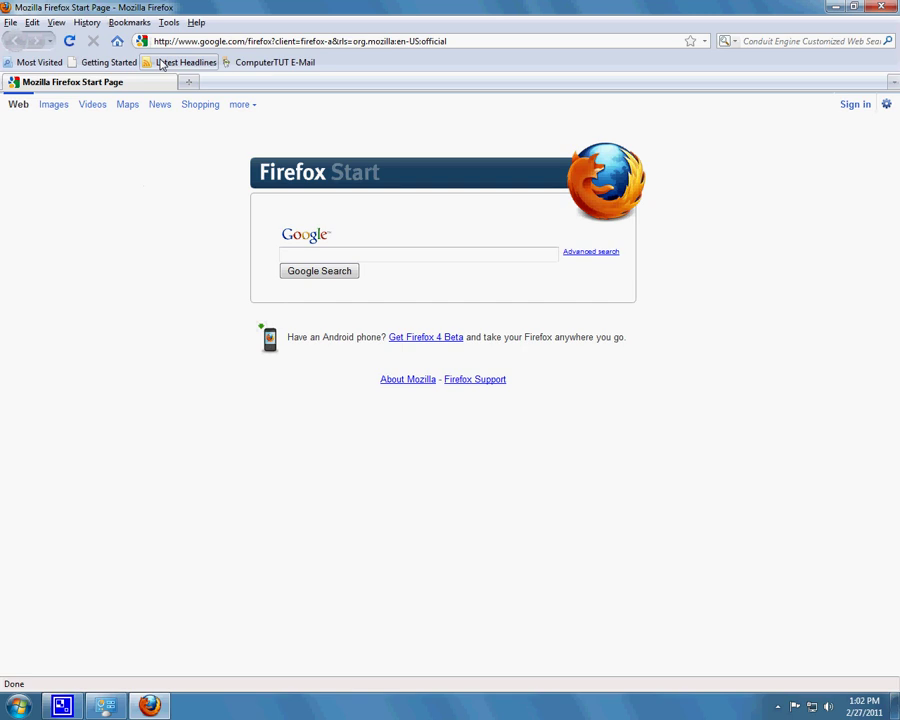
# In Tools > Options, set the homepage to the current Firefox Start page and save
pyautogui.click(165, 23)
pyautogui.click(200, 181)
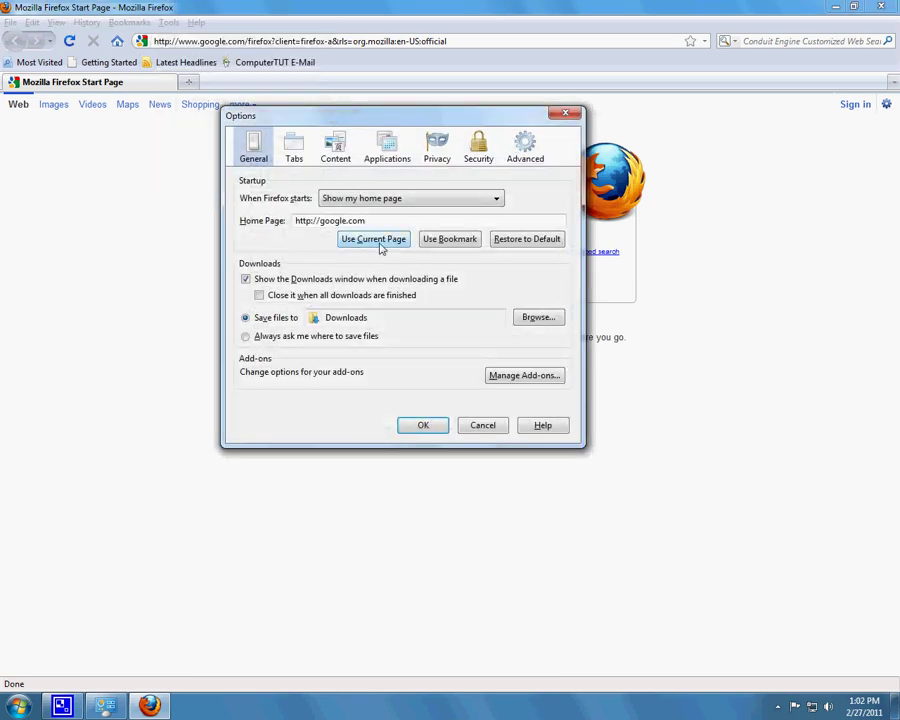
pyautogui.click(373, 247)
pyautogui.click(423, 425)
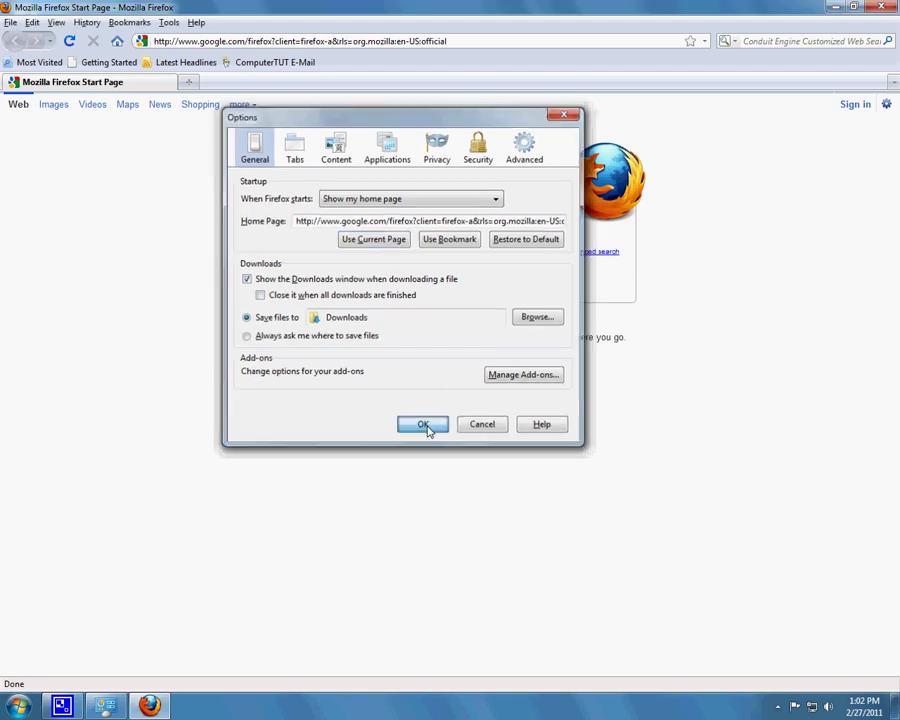
# Open a news article, return via Home to test the new homepage, then quit Firefox
pyautogui.click(180, 63)
pyautogui.click(179, 103)
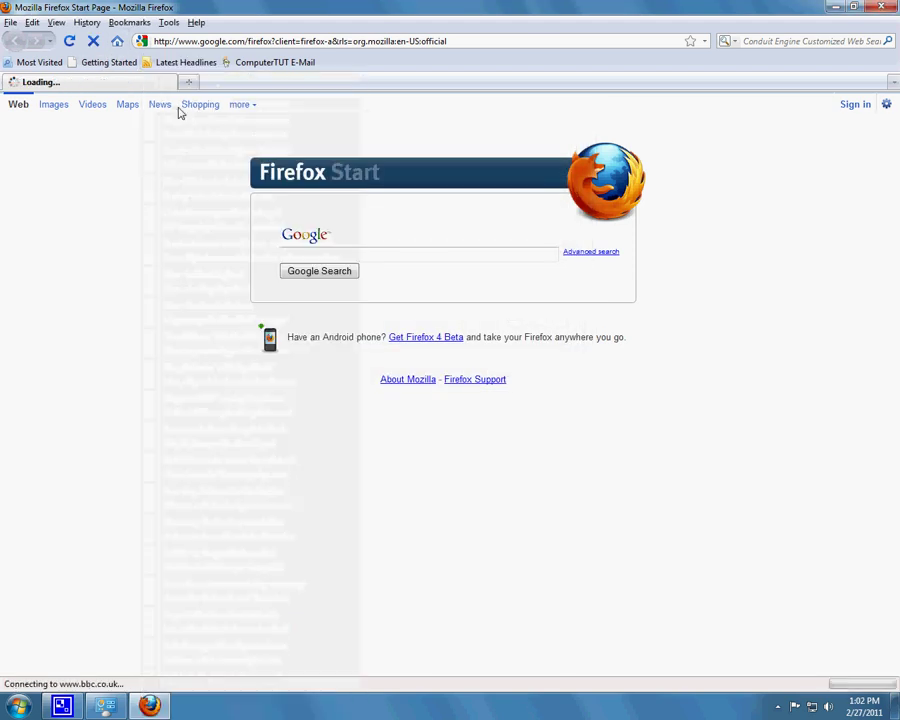
pyautogui.click(118, 41)
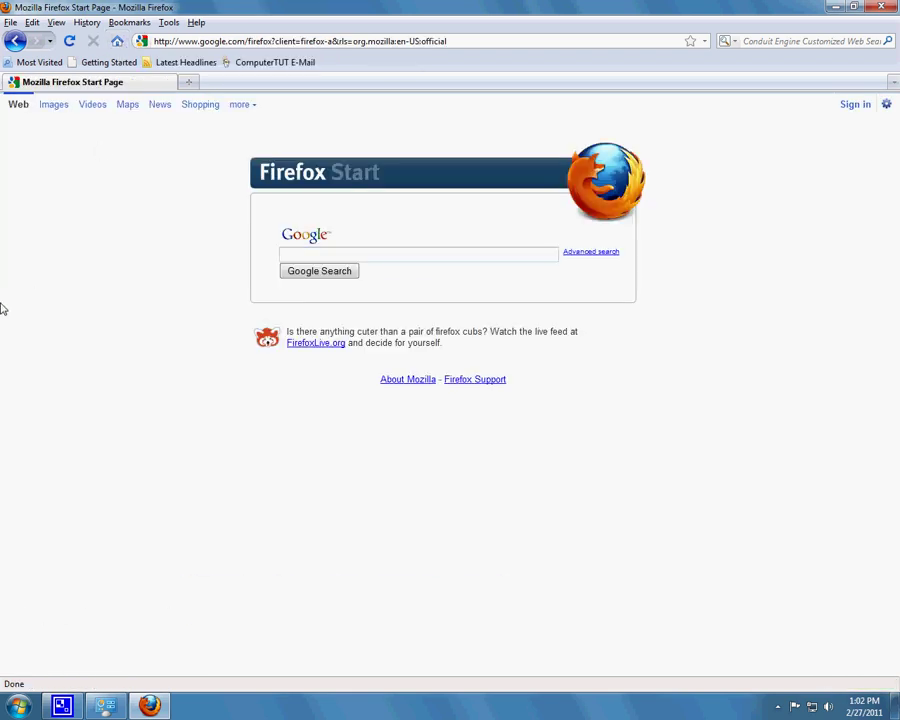
pyautogui.hotkey('alt', 'F4')
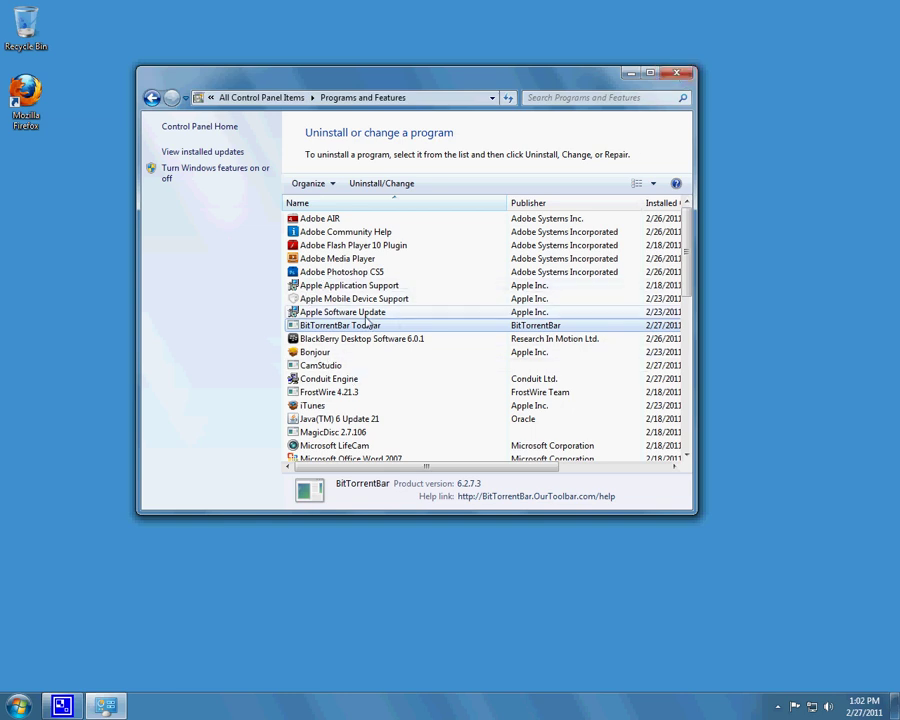
# Look over the BlackBerry and BitTorrentBar entries, then close Programs and Features
pyautogui.click(327, 342)
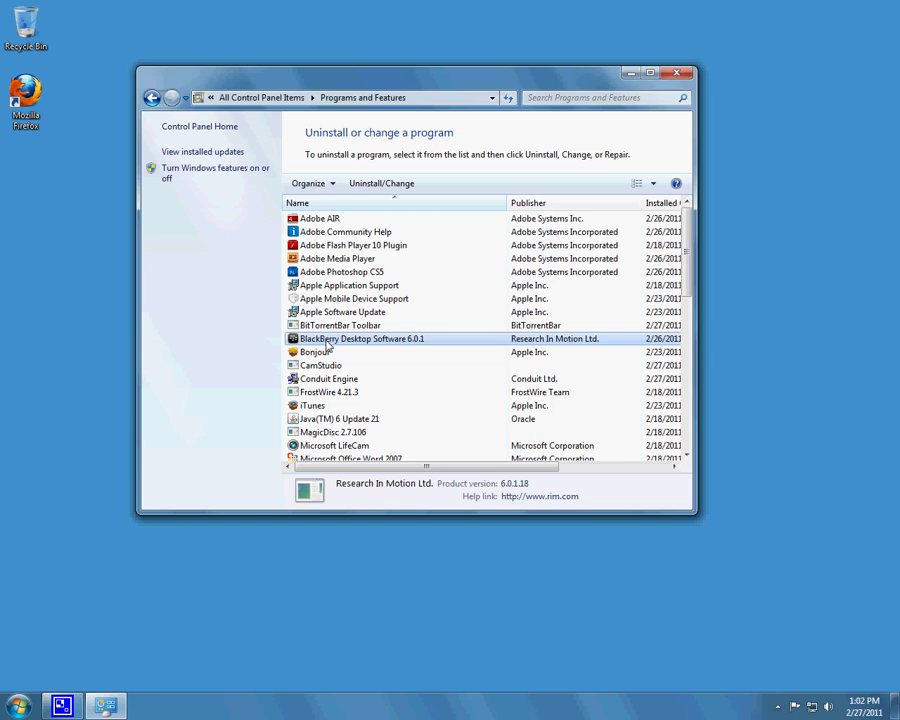
pyautogui.click(335, 326)
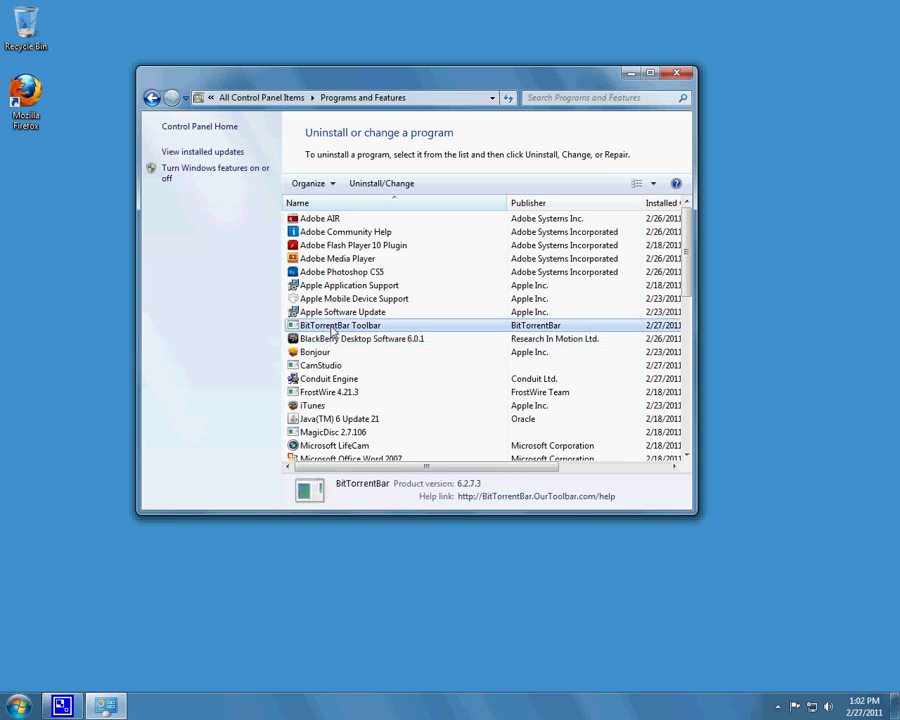
pyautogui.click(684, 76)
# Search the Start menu for 'un' to list uninstall options
pyautogui.click(18, 706)
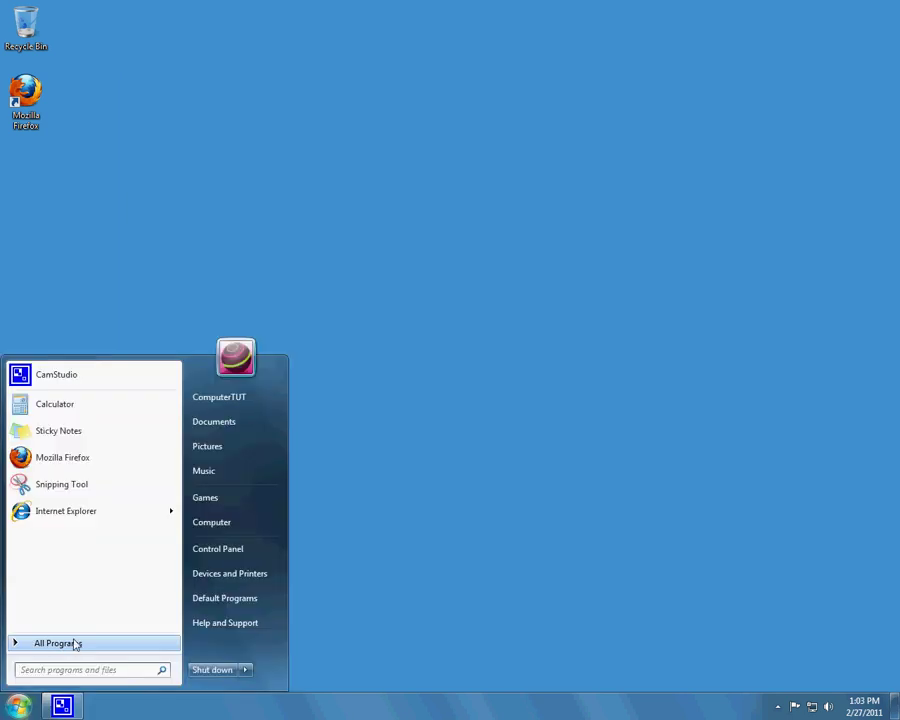
pyautogui.click(71, 672)
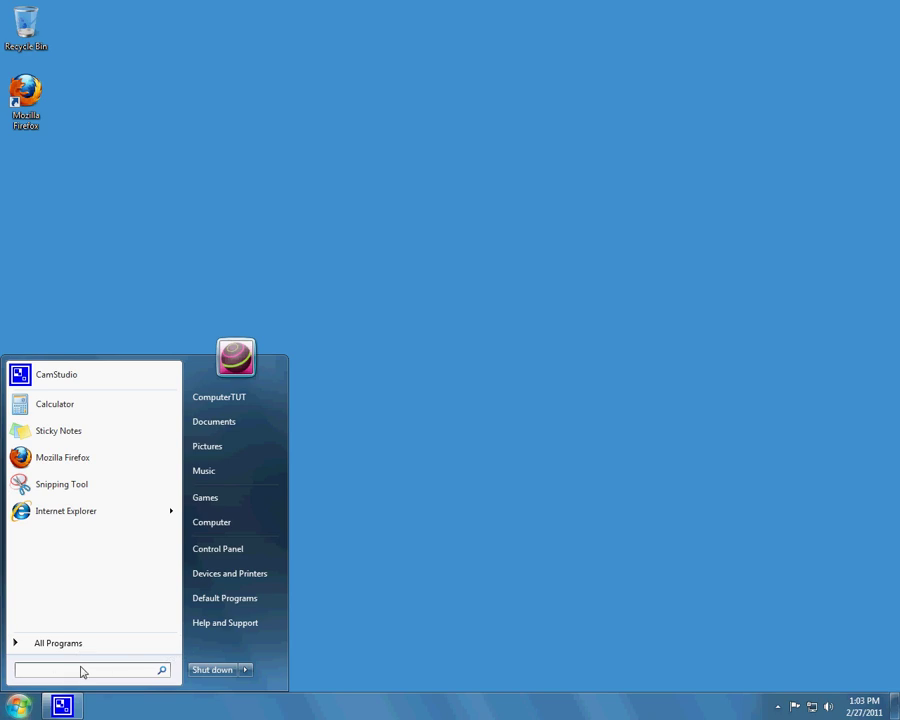
pyautogui.write('unin')
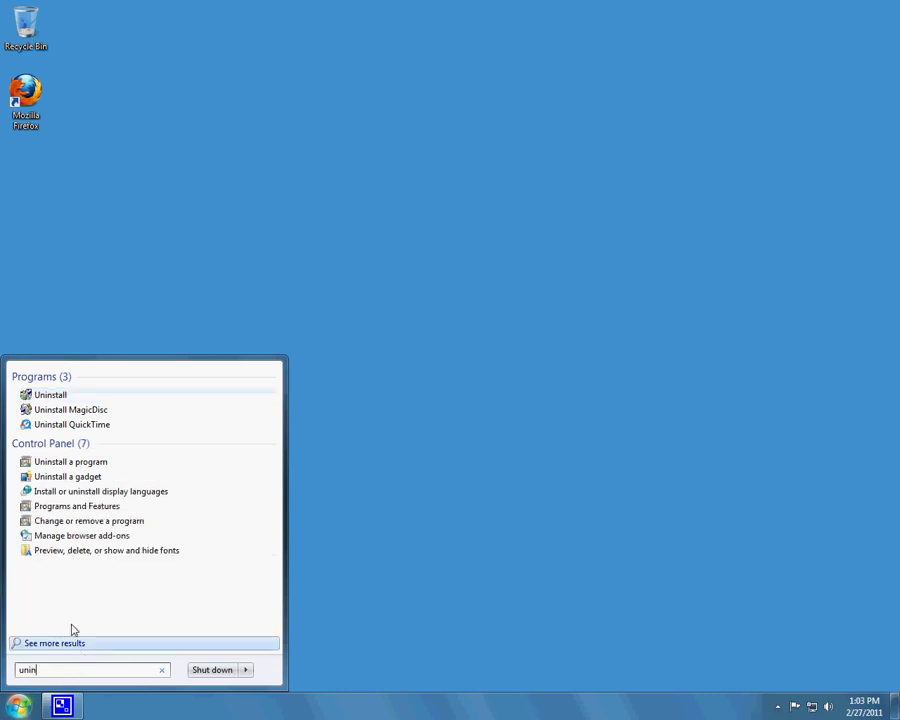
# From Uninstall a program, uninstall BitTorrentBar Toolbar and finish the wizard
pyautogui.click(68, 463)
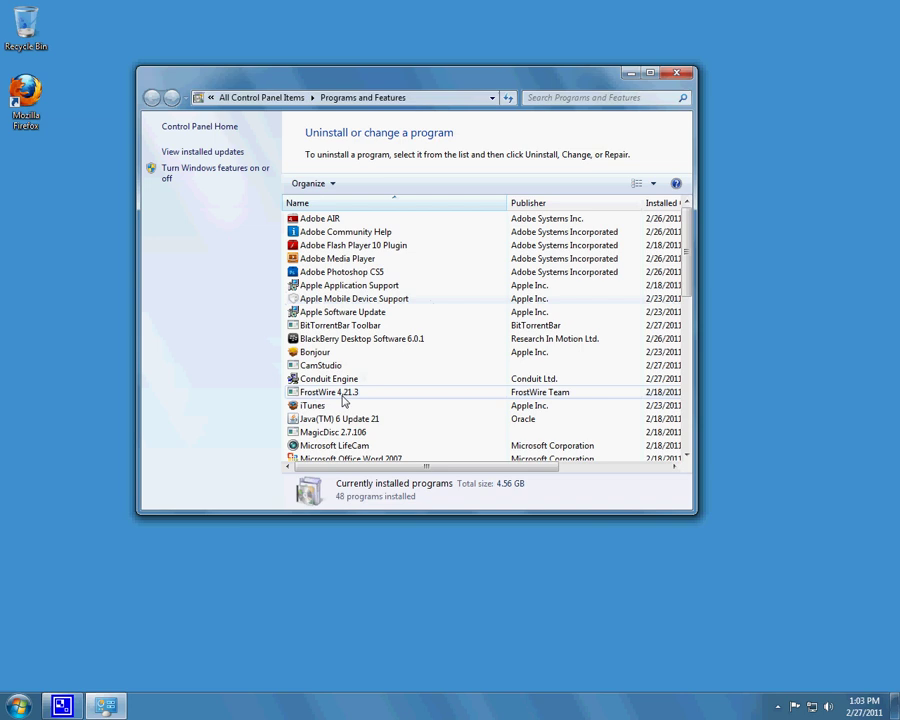
pyautogui.click(333, 325)
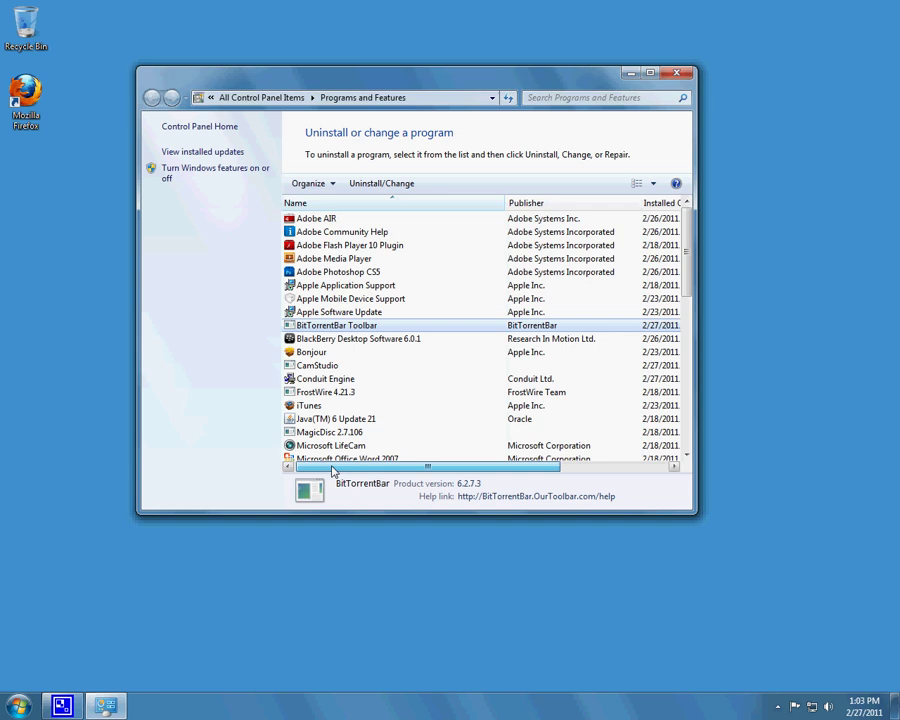
pyautogui.moveTo(333, 468)
pyautogui.mouseDown()
pyautogui.moveTo(504, 470)
pyautogui.moveTo(333, 468)
pyautogui.mouseUp()
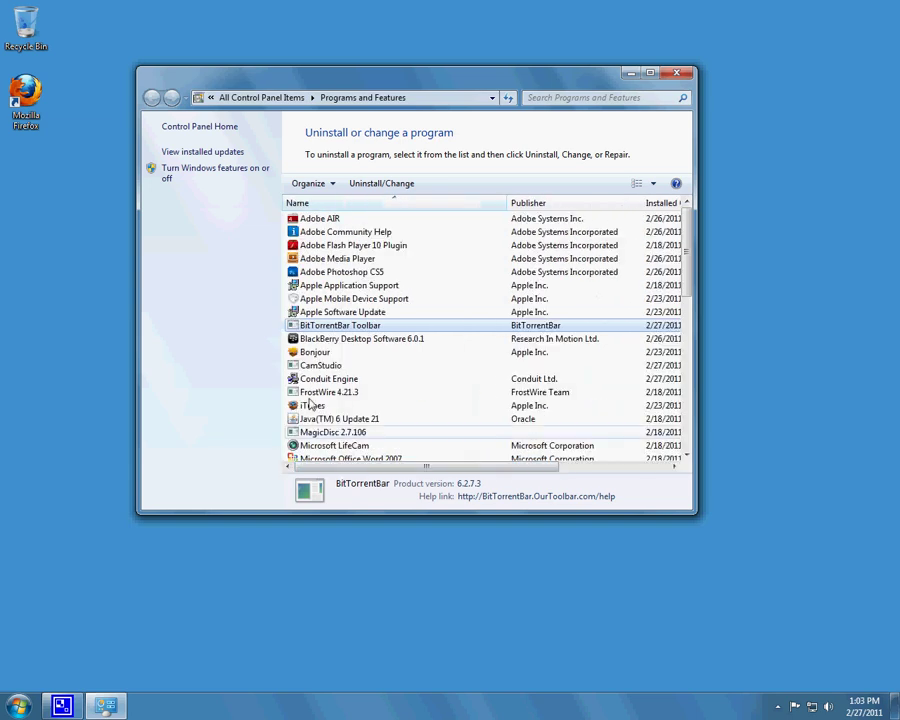
pyautogui.click(376, 185)
pyautogui.click(504, 489)
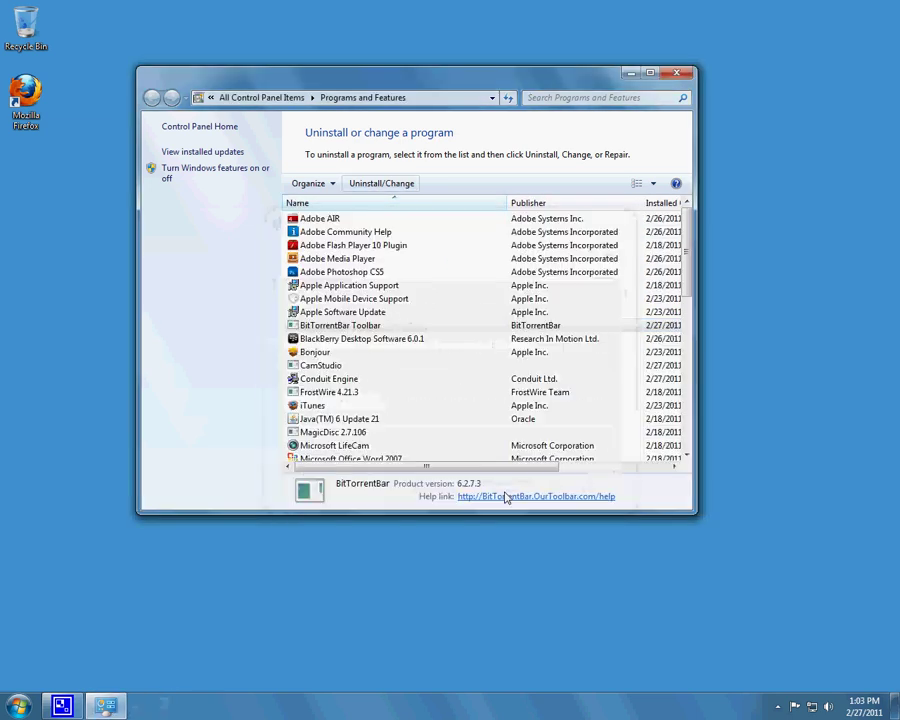
# Check the installed-programs list for the removed toolbar, then close Programs and Features
pyautogui.click(321, 338)
pyautogui.click(326, 314)
pyautogui.click(326, 327)
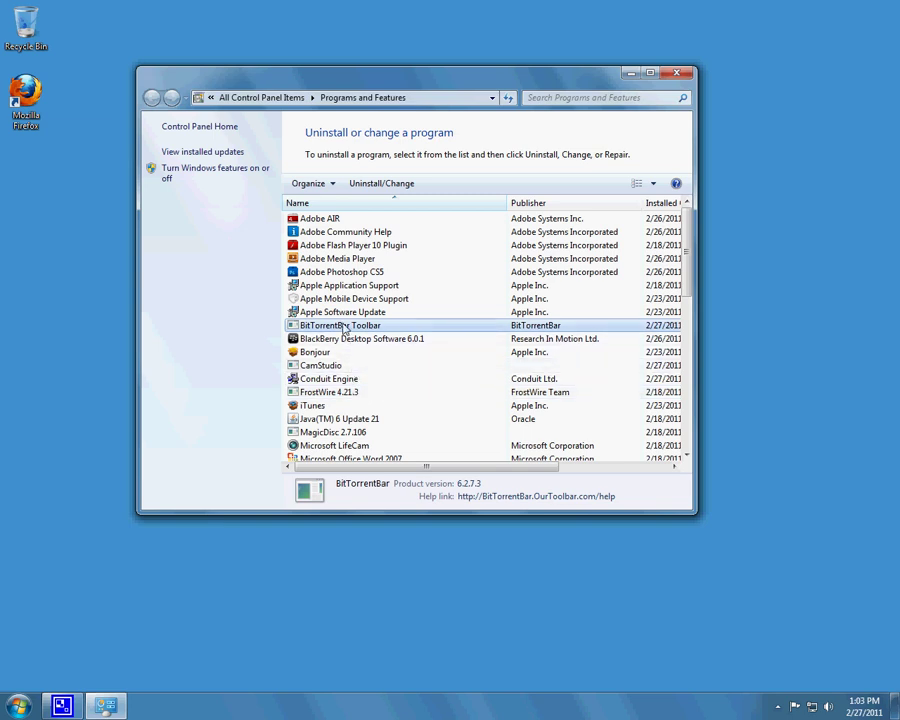
pyautogui.click(678, 75)
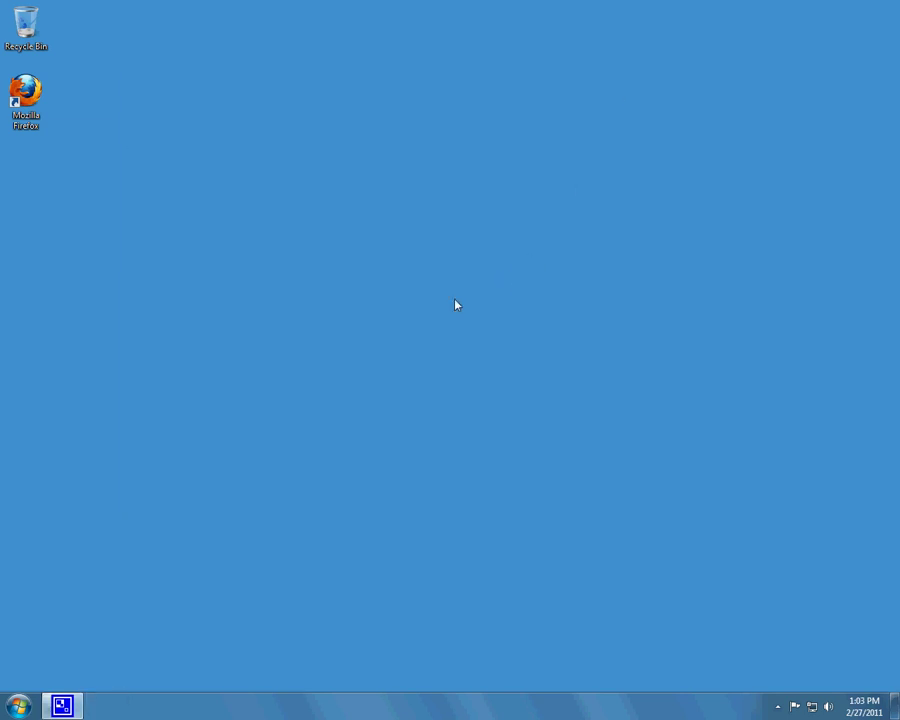